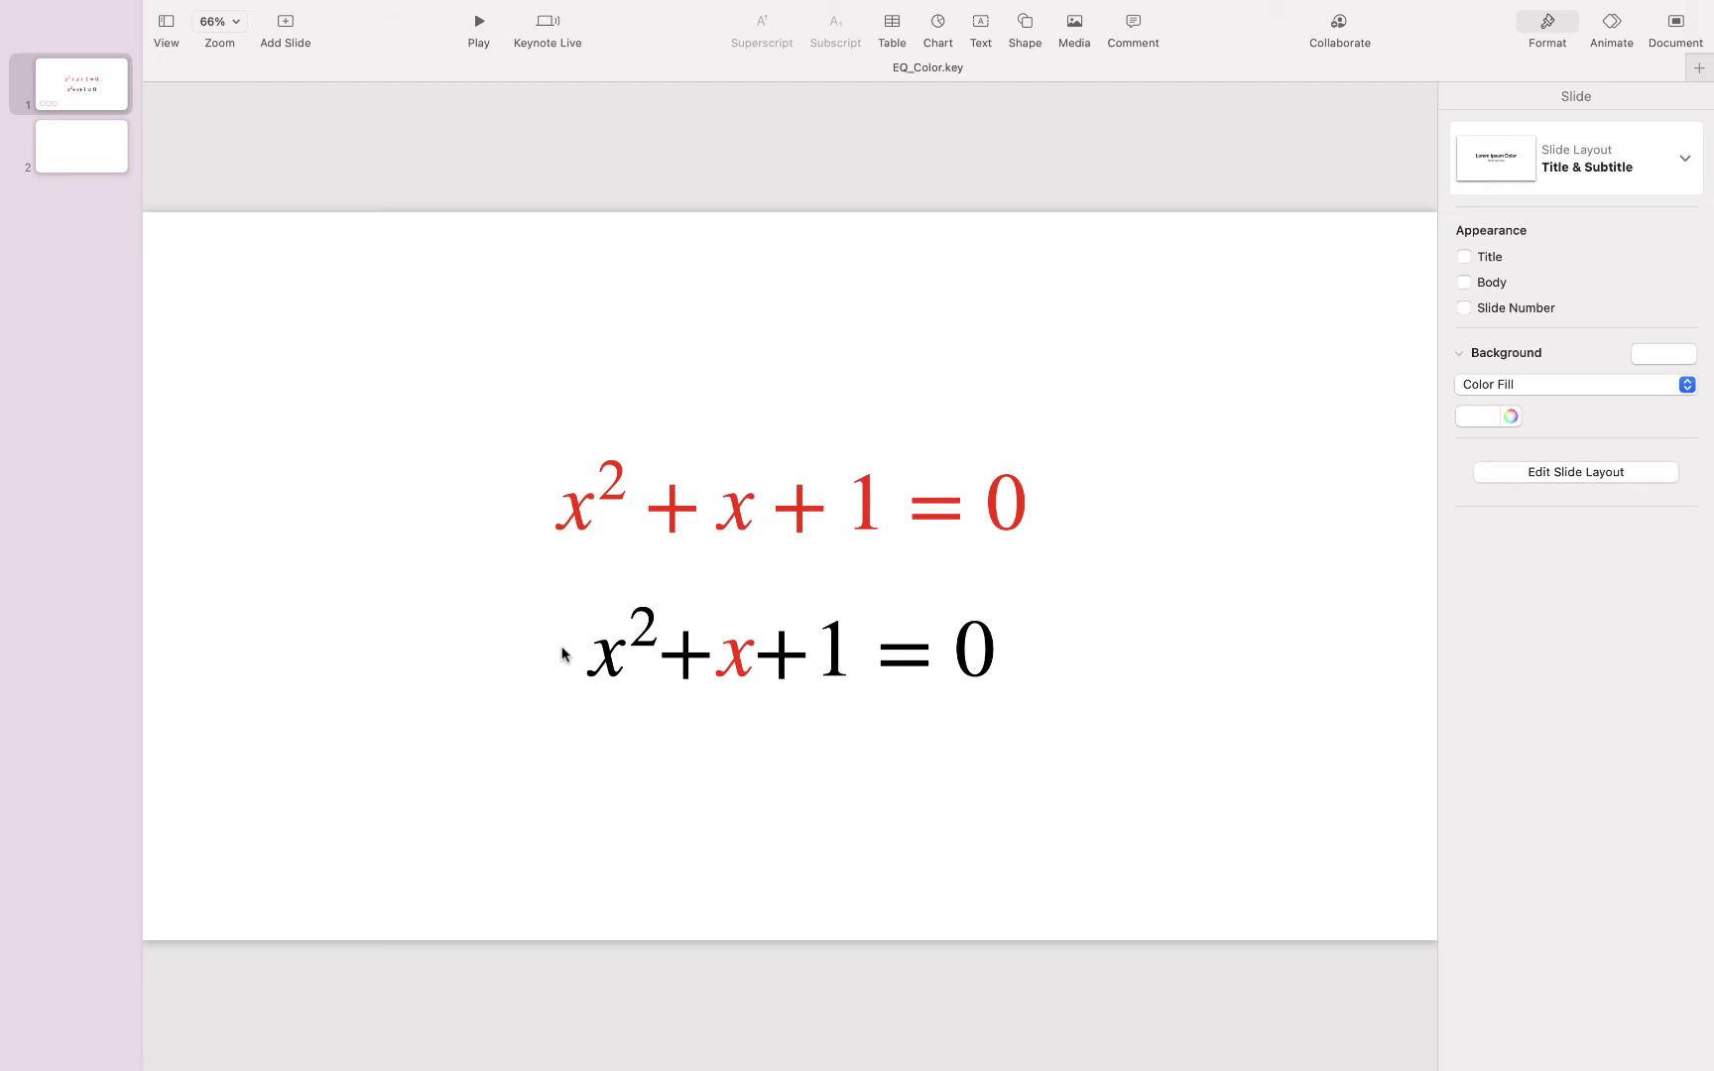
Step: Select the blank slide 2 in the navigator and open the Insert menu
{"action": "left_click", "coordinate": [476, 571]}
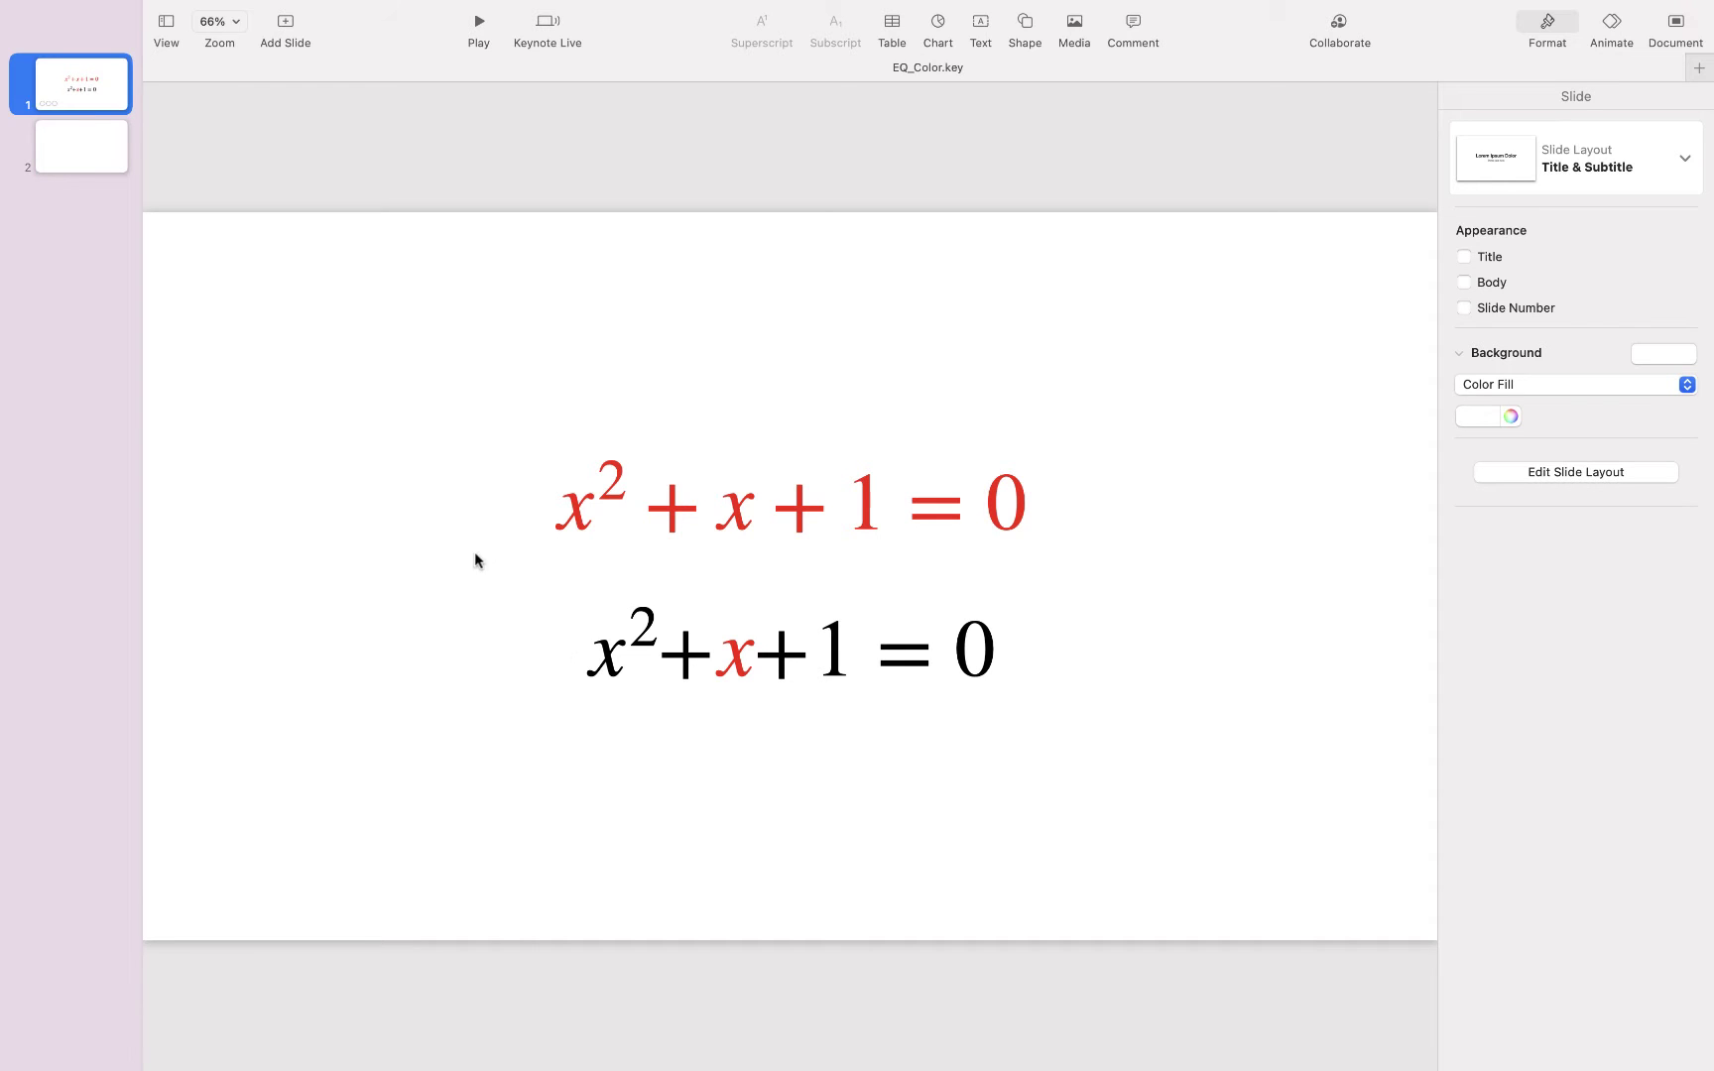
{"action": "left_click", "coordinate": [86, 164]}
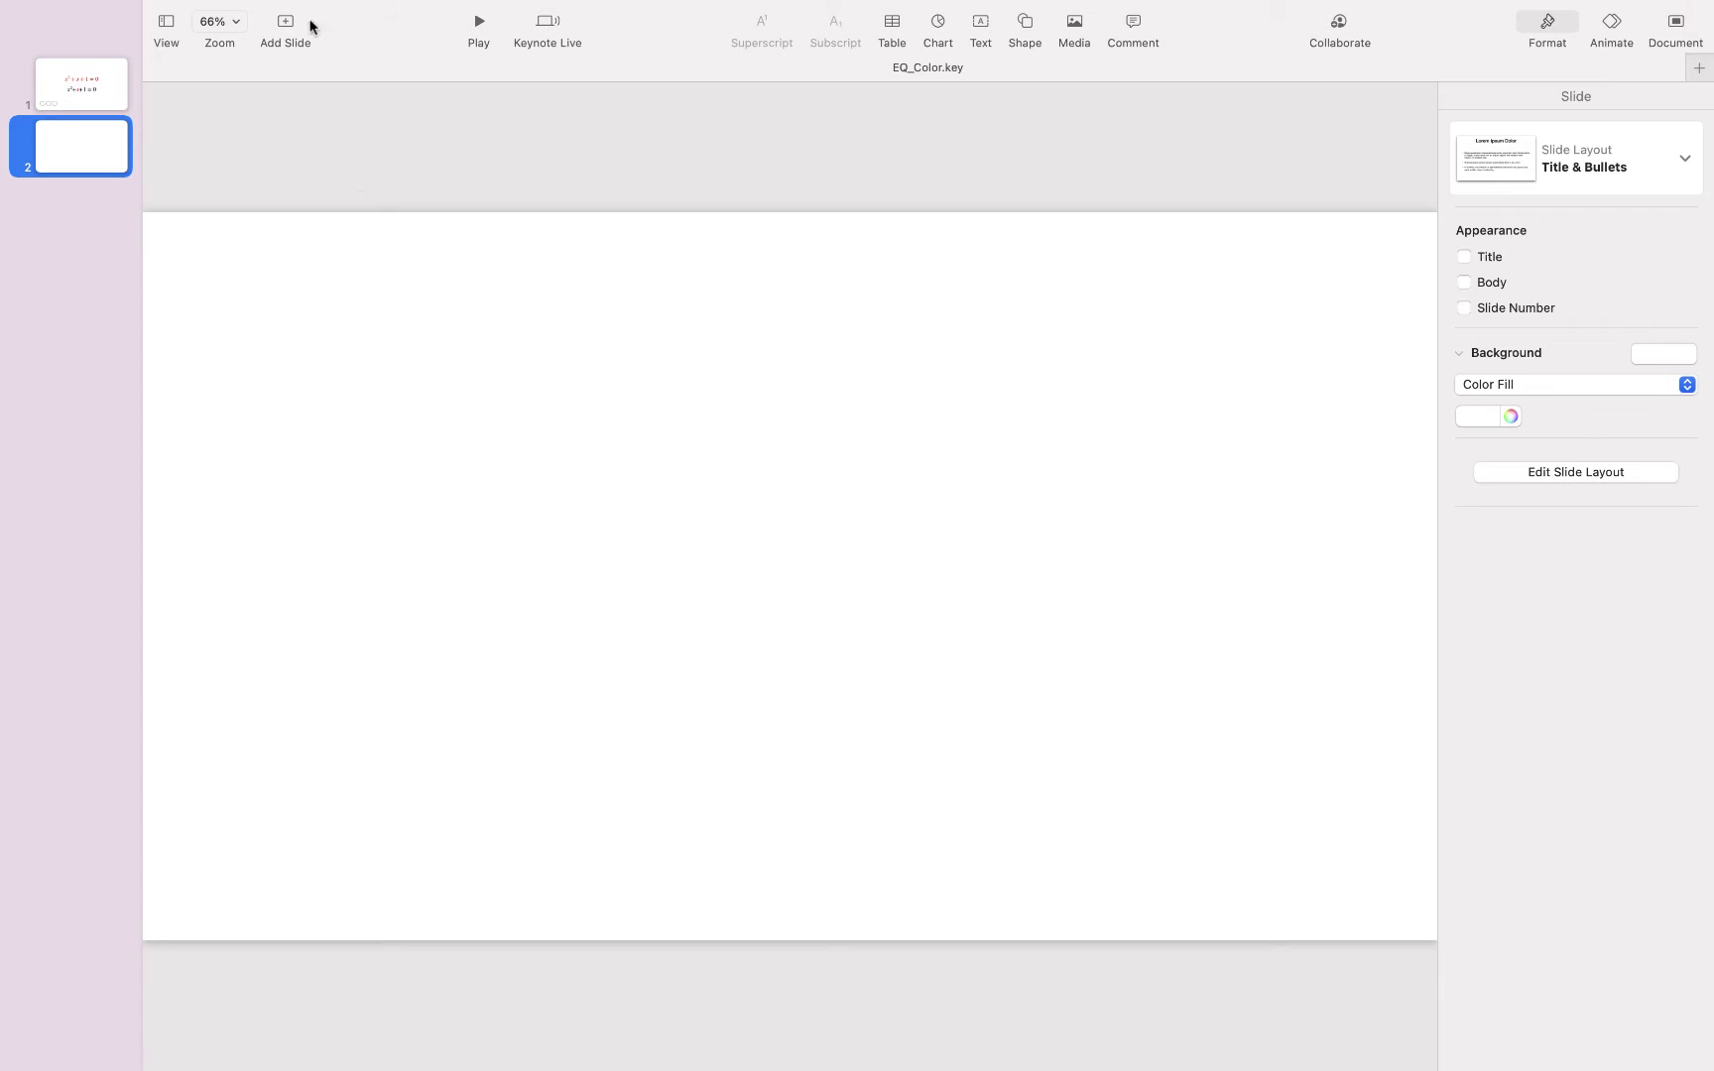
{"action": "mouse_move", "coordinate": [297, 3]}
{"action": "left_click", "coordinate": [230, 13]}
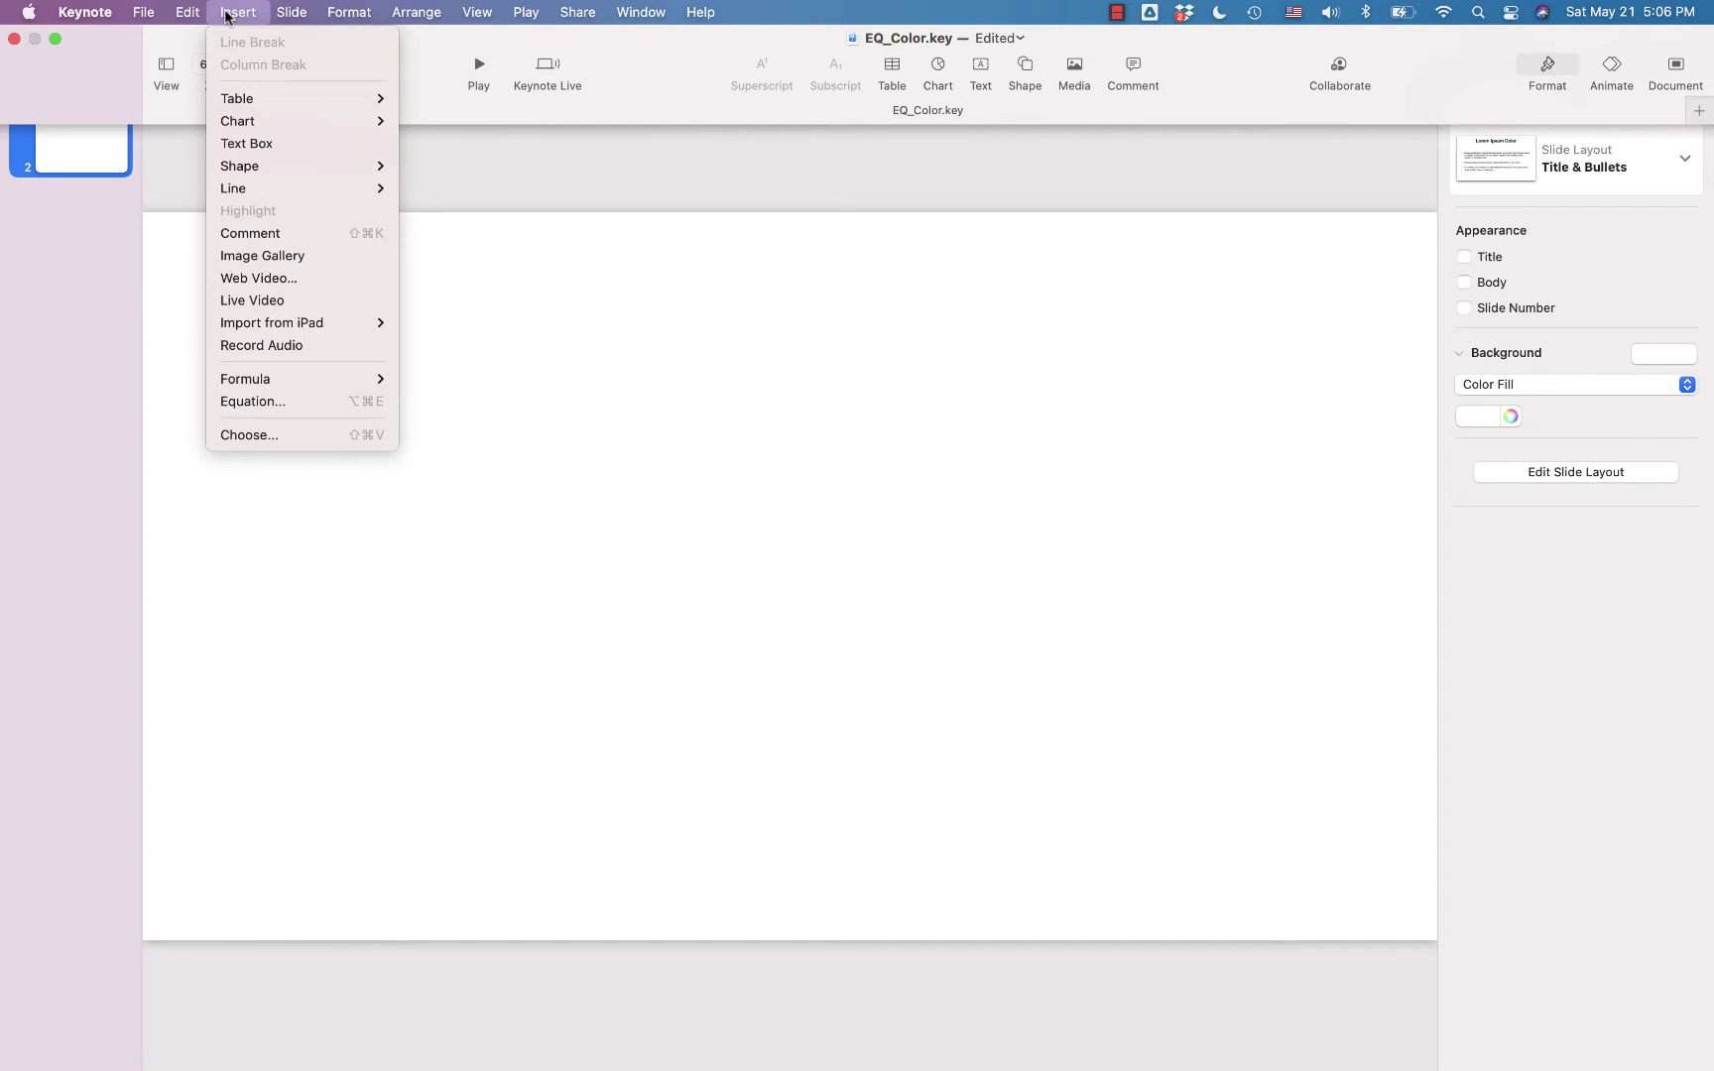
Step: Insert the LaTeX equation x^2+x+1=0 onto slide 2
{"action": "left_click", "coordinate": [295, 404]}
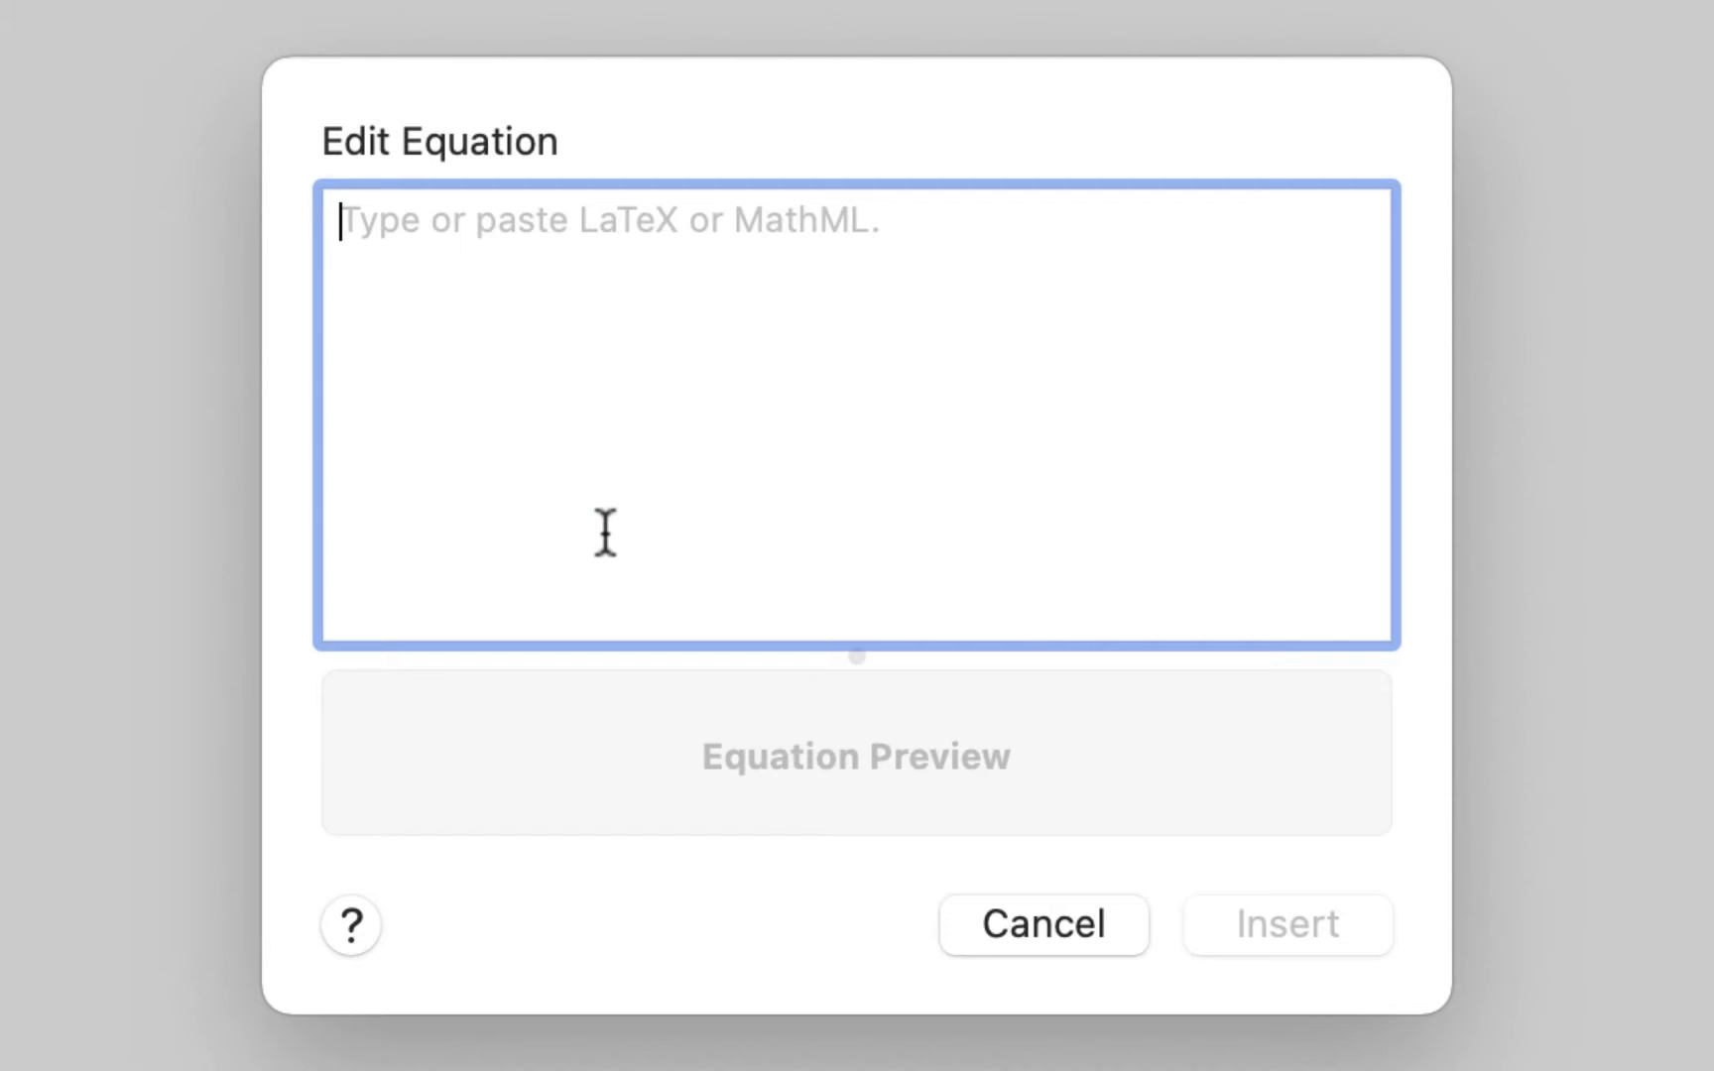
{"action": "type", "text": "x"}
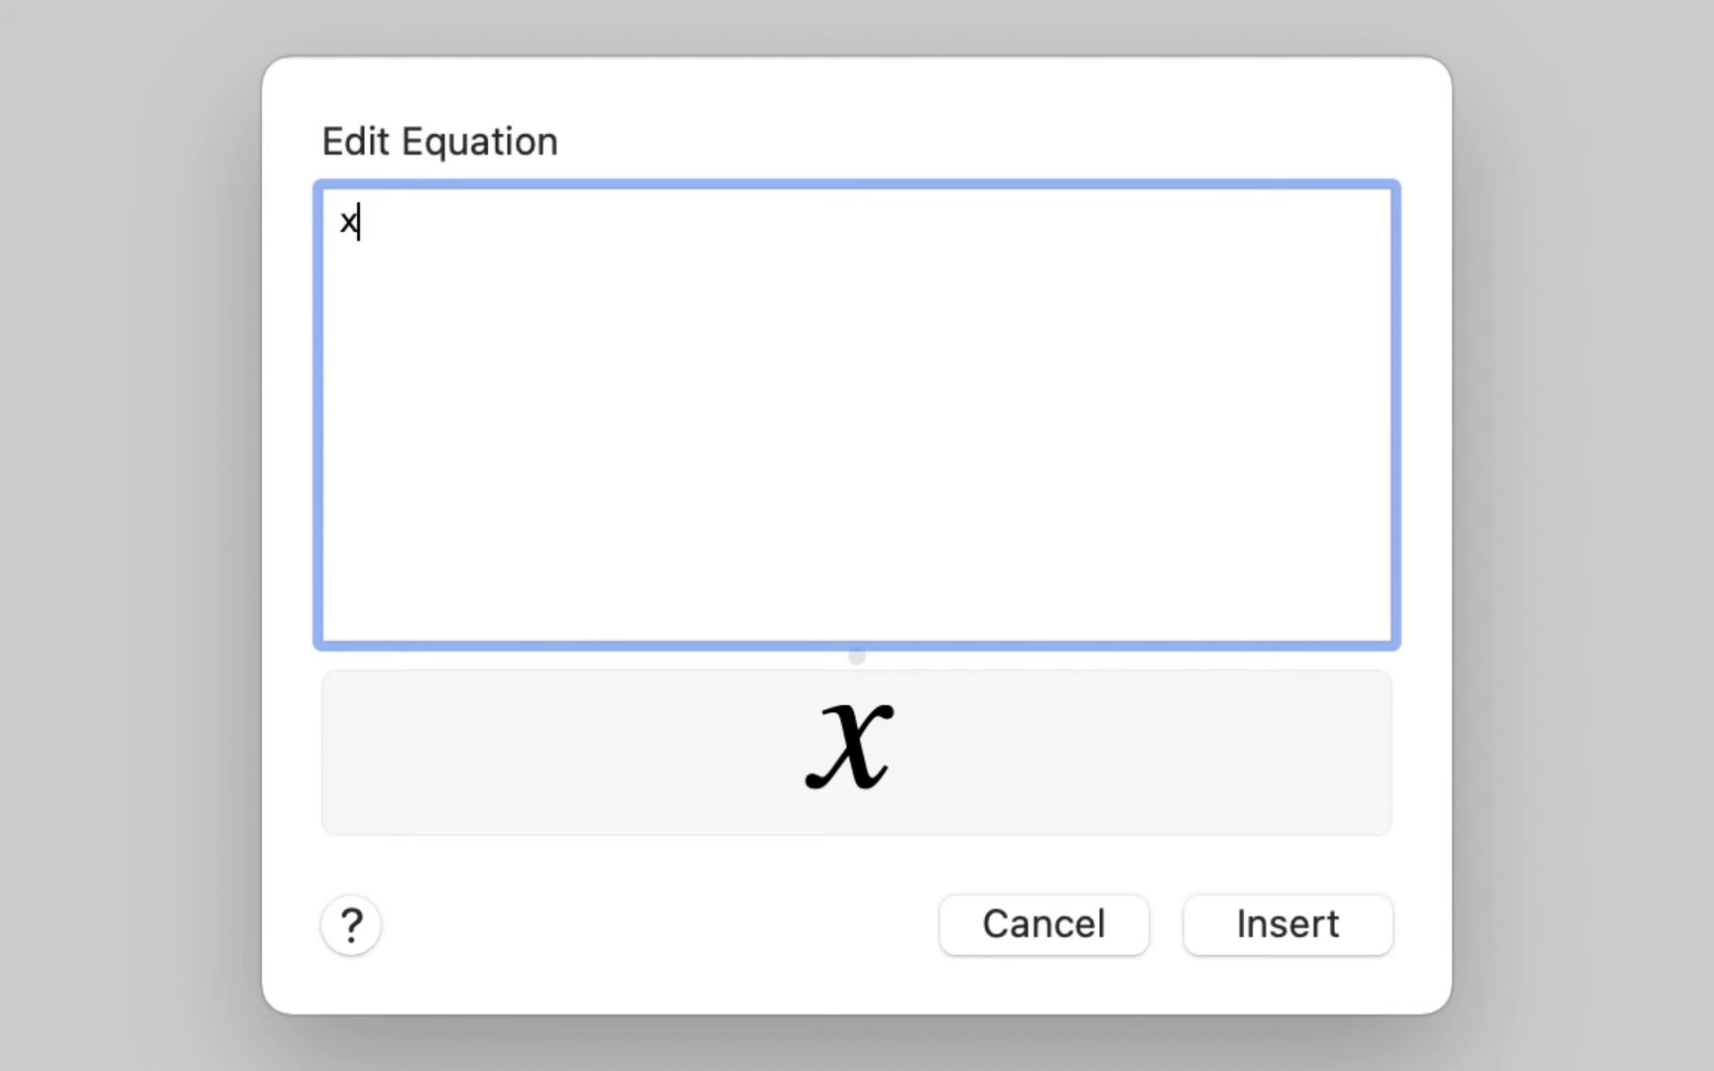
{"action": "type", "text": "^2"}
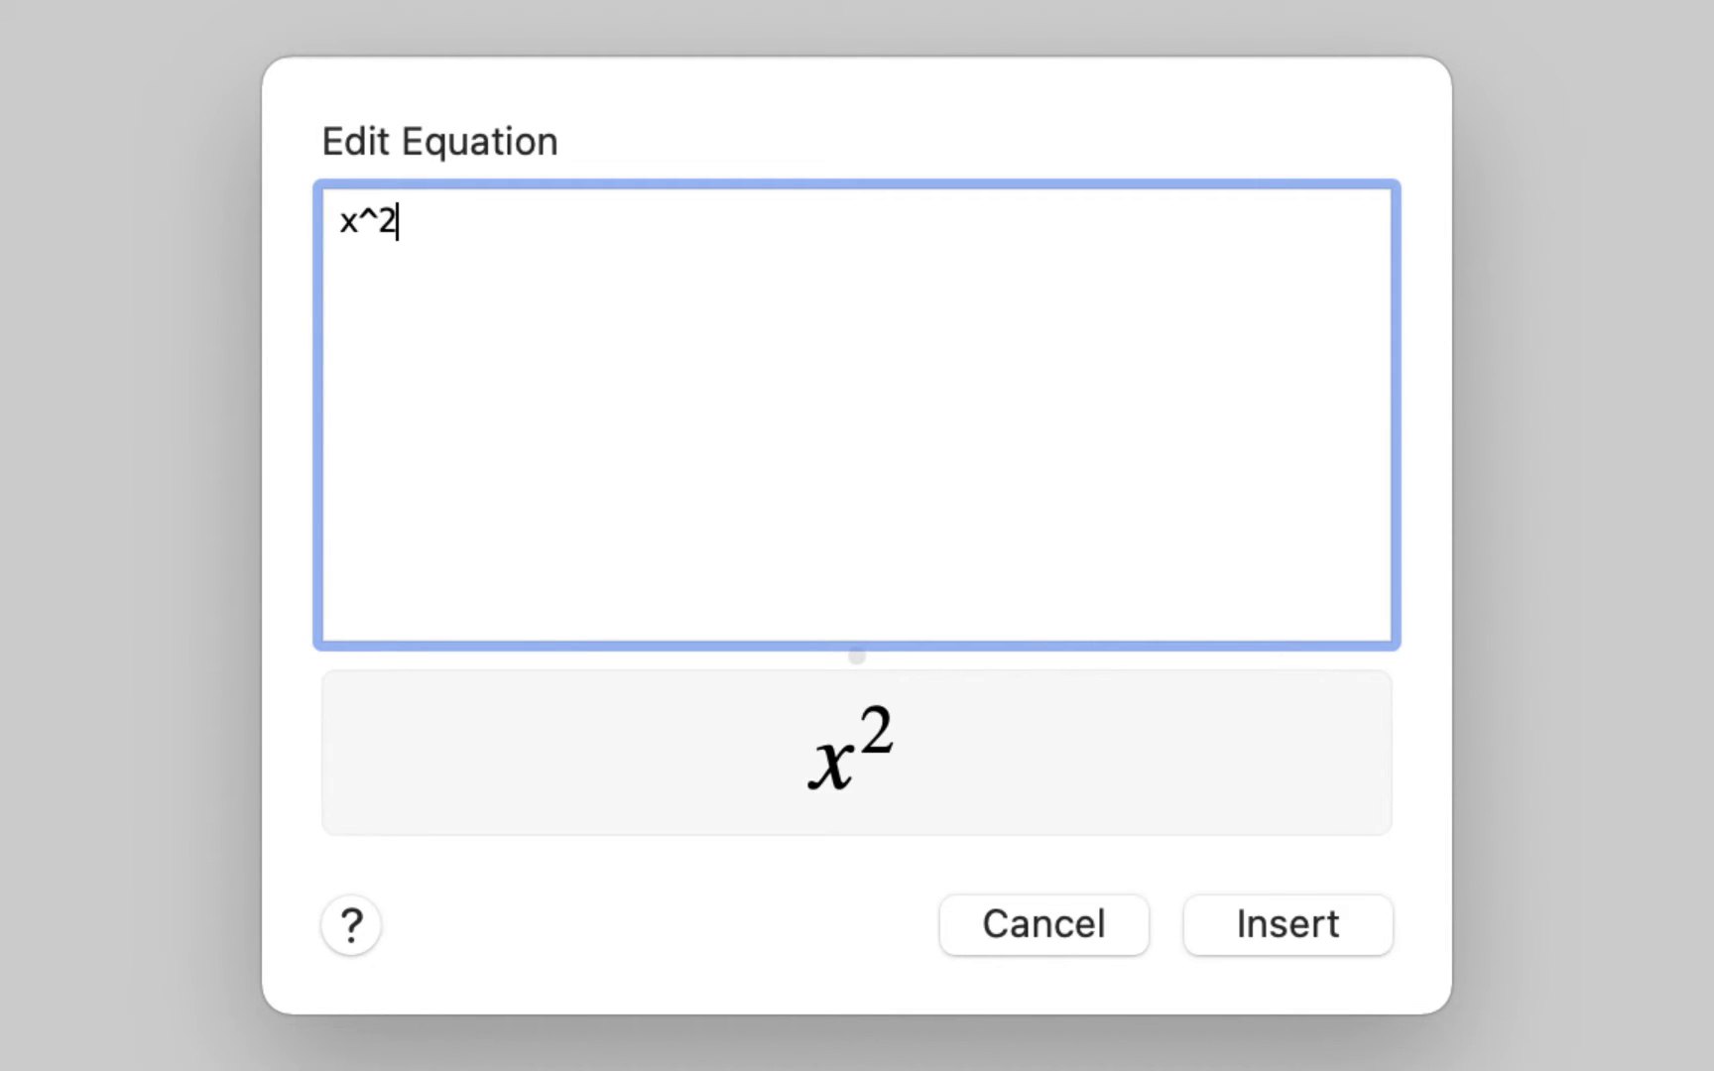
{"action": "type", "text": "+x+"}
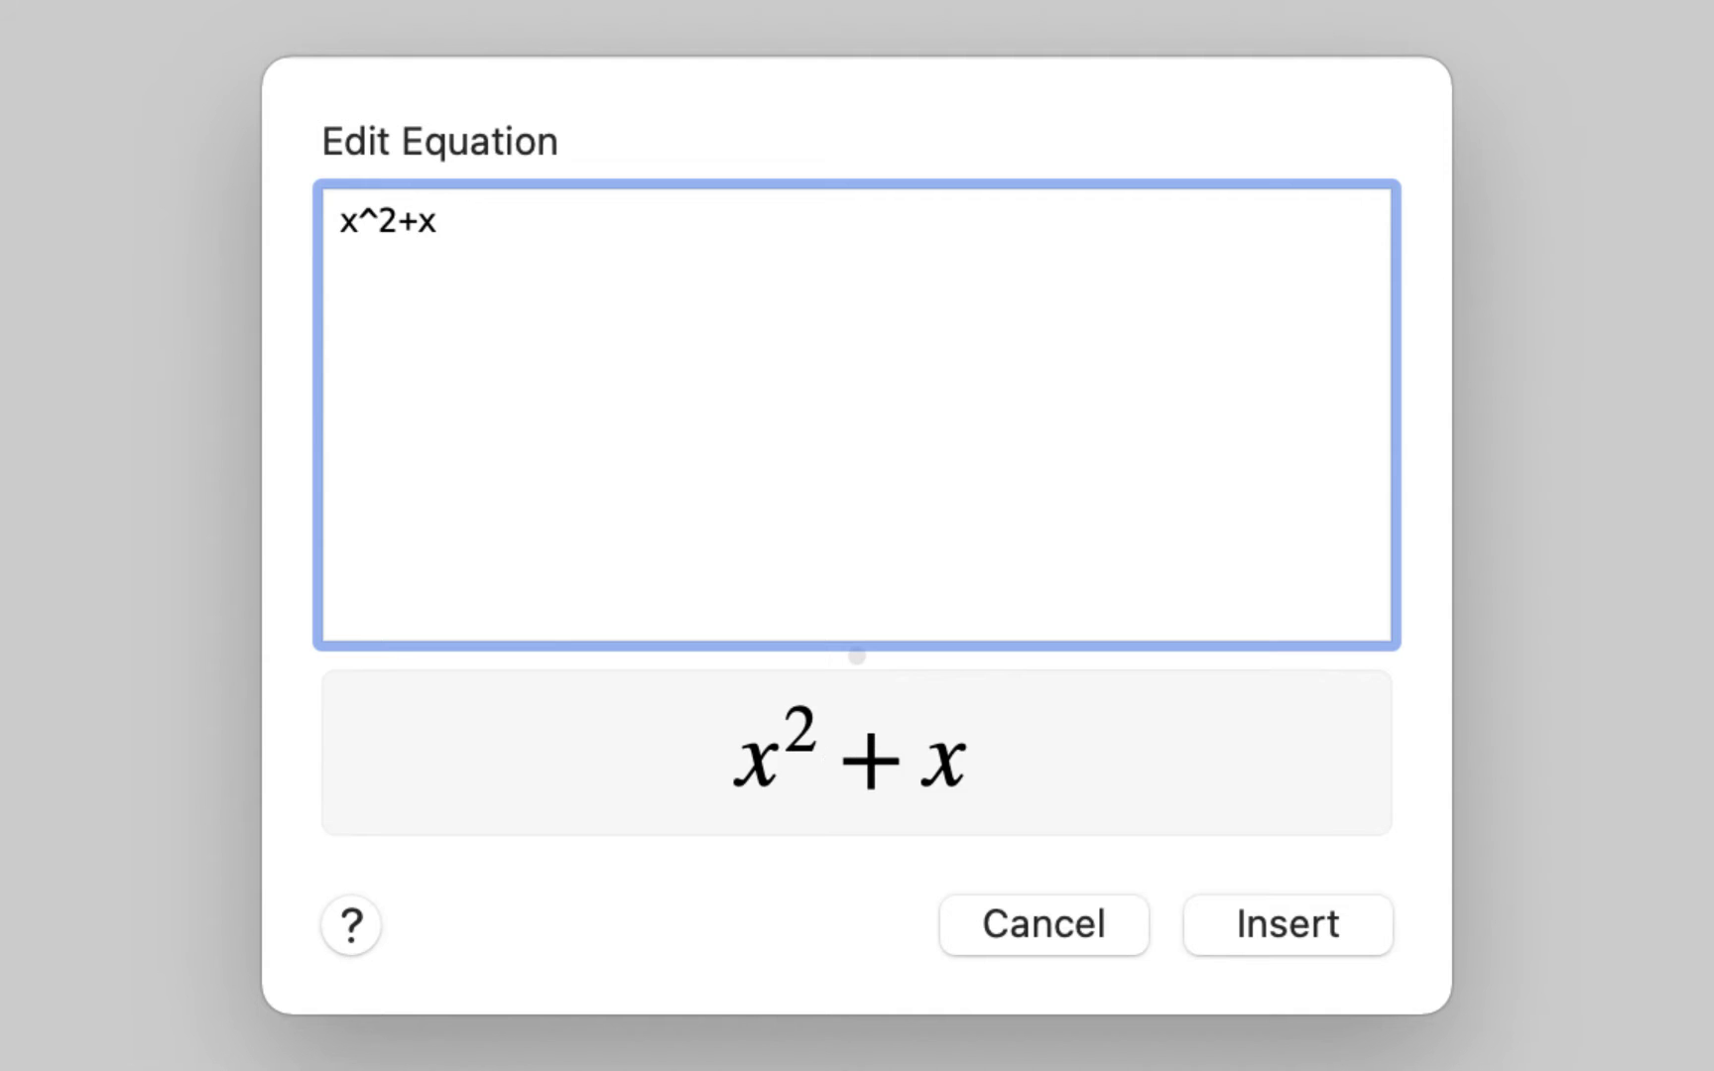
{"action": "type", "text": "1=0"}
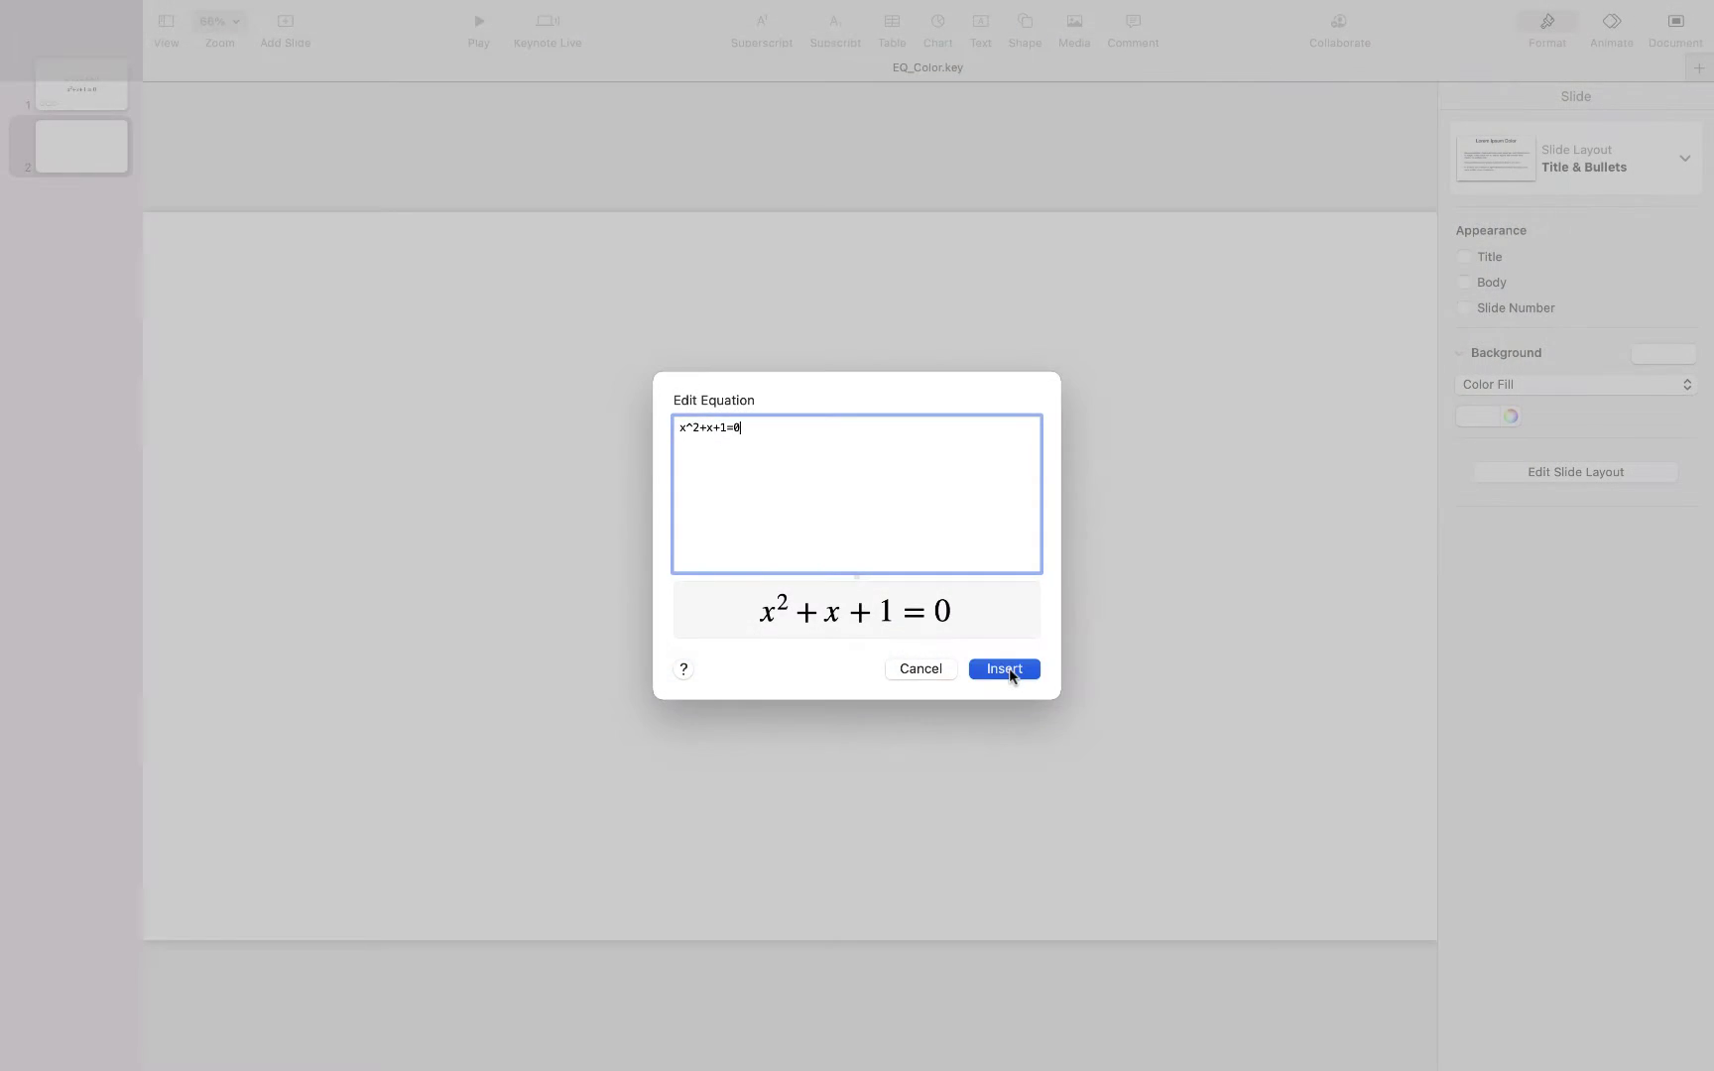
{"action": "left_click", "coordinate": [1004, 668]}
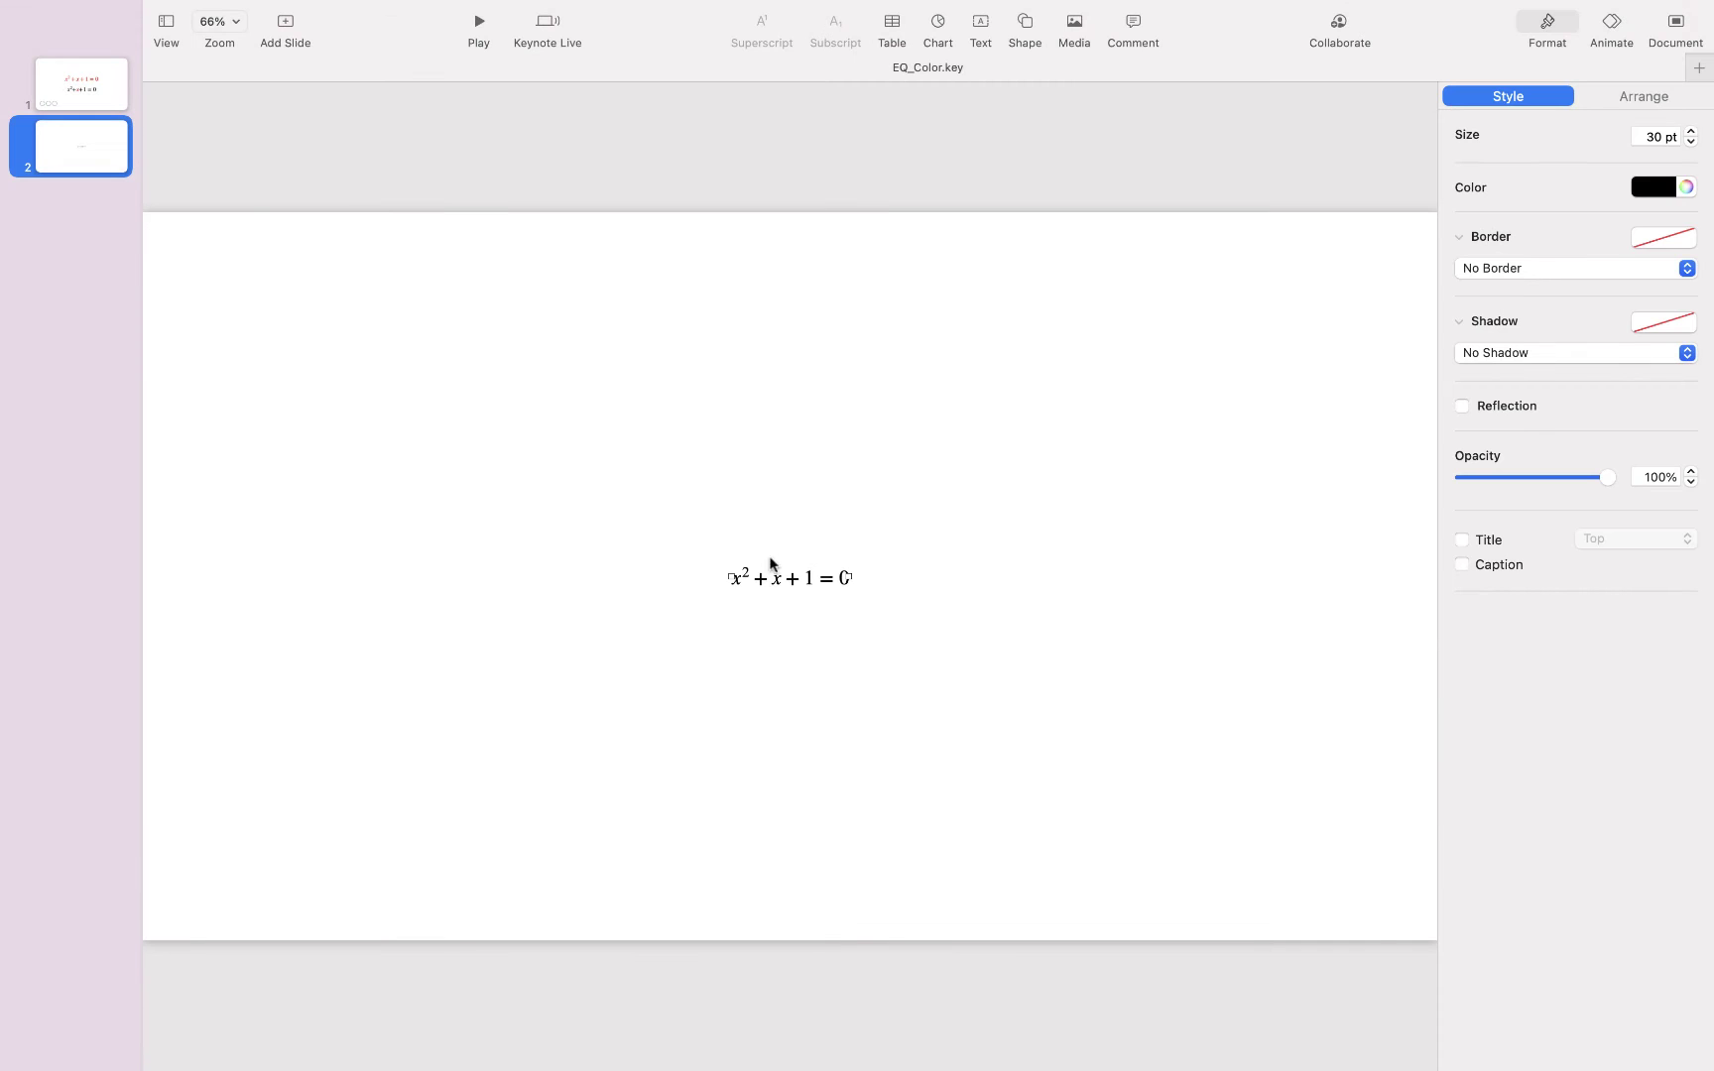
{"action": "triple_click", "coordinate": [1655, 136]}
Step: Set the equation's font size to 100 pt
{"action": "type", "text": "100"}
{"action": "key", "text": "Return"}
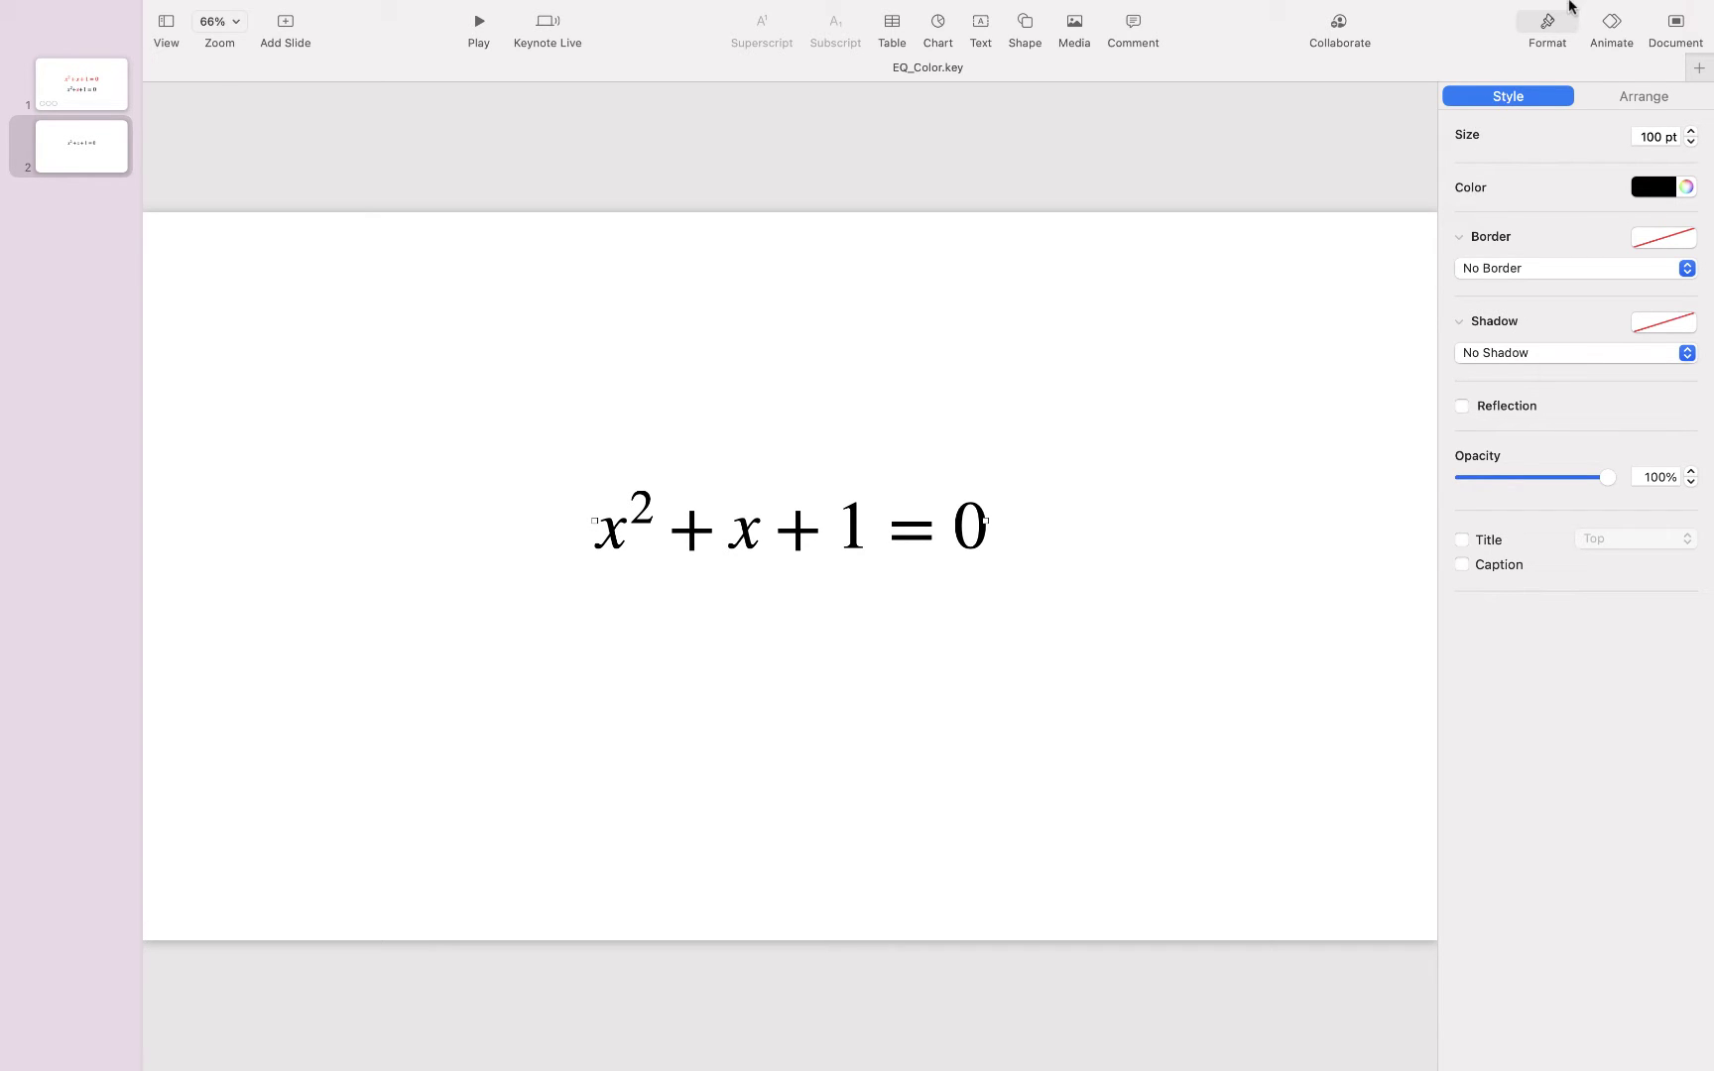
{"action": "left_click", "coordinate": [1685, 187]}
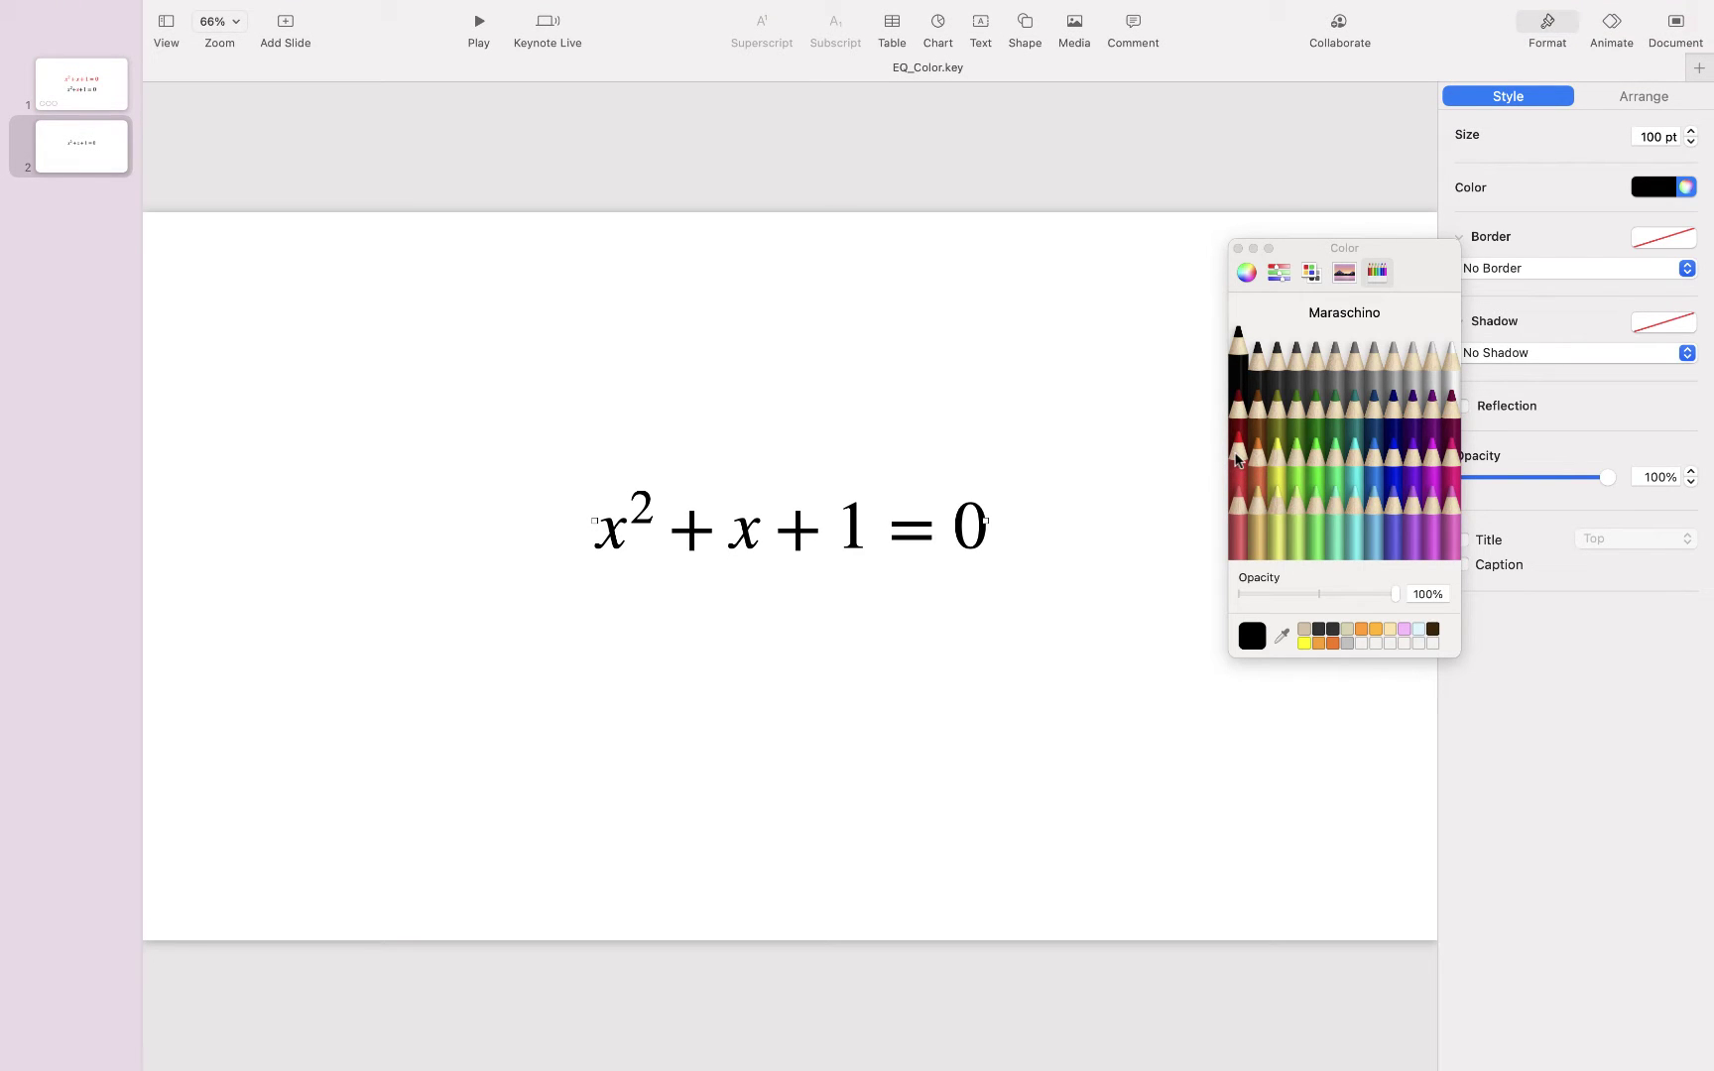
Step: Colour the equation Maraschino red, then revert it to Licorice black
{"action": "left_click", "coordinate": [1238, 459]}
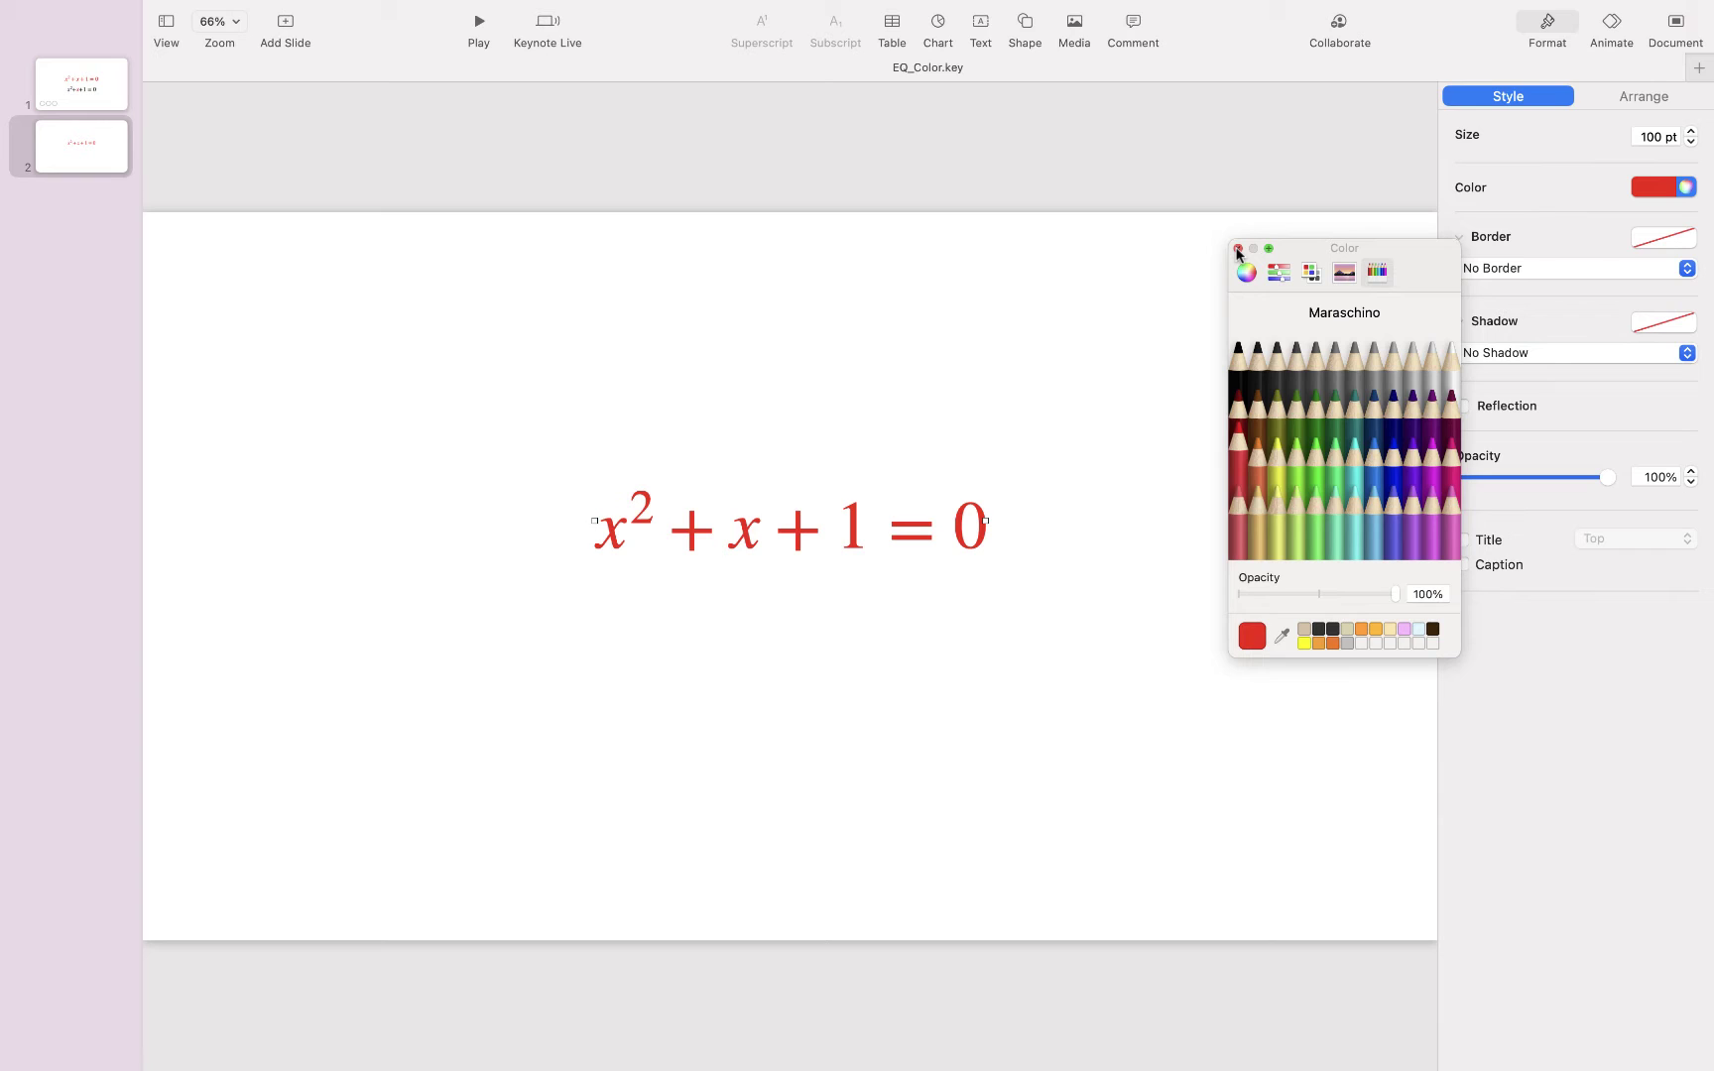
{"action": "left_click", "coordinate": [1240, 367]}
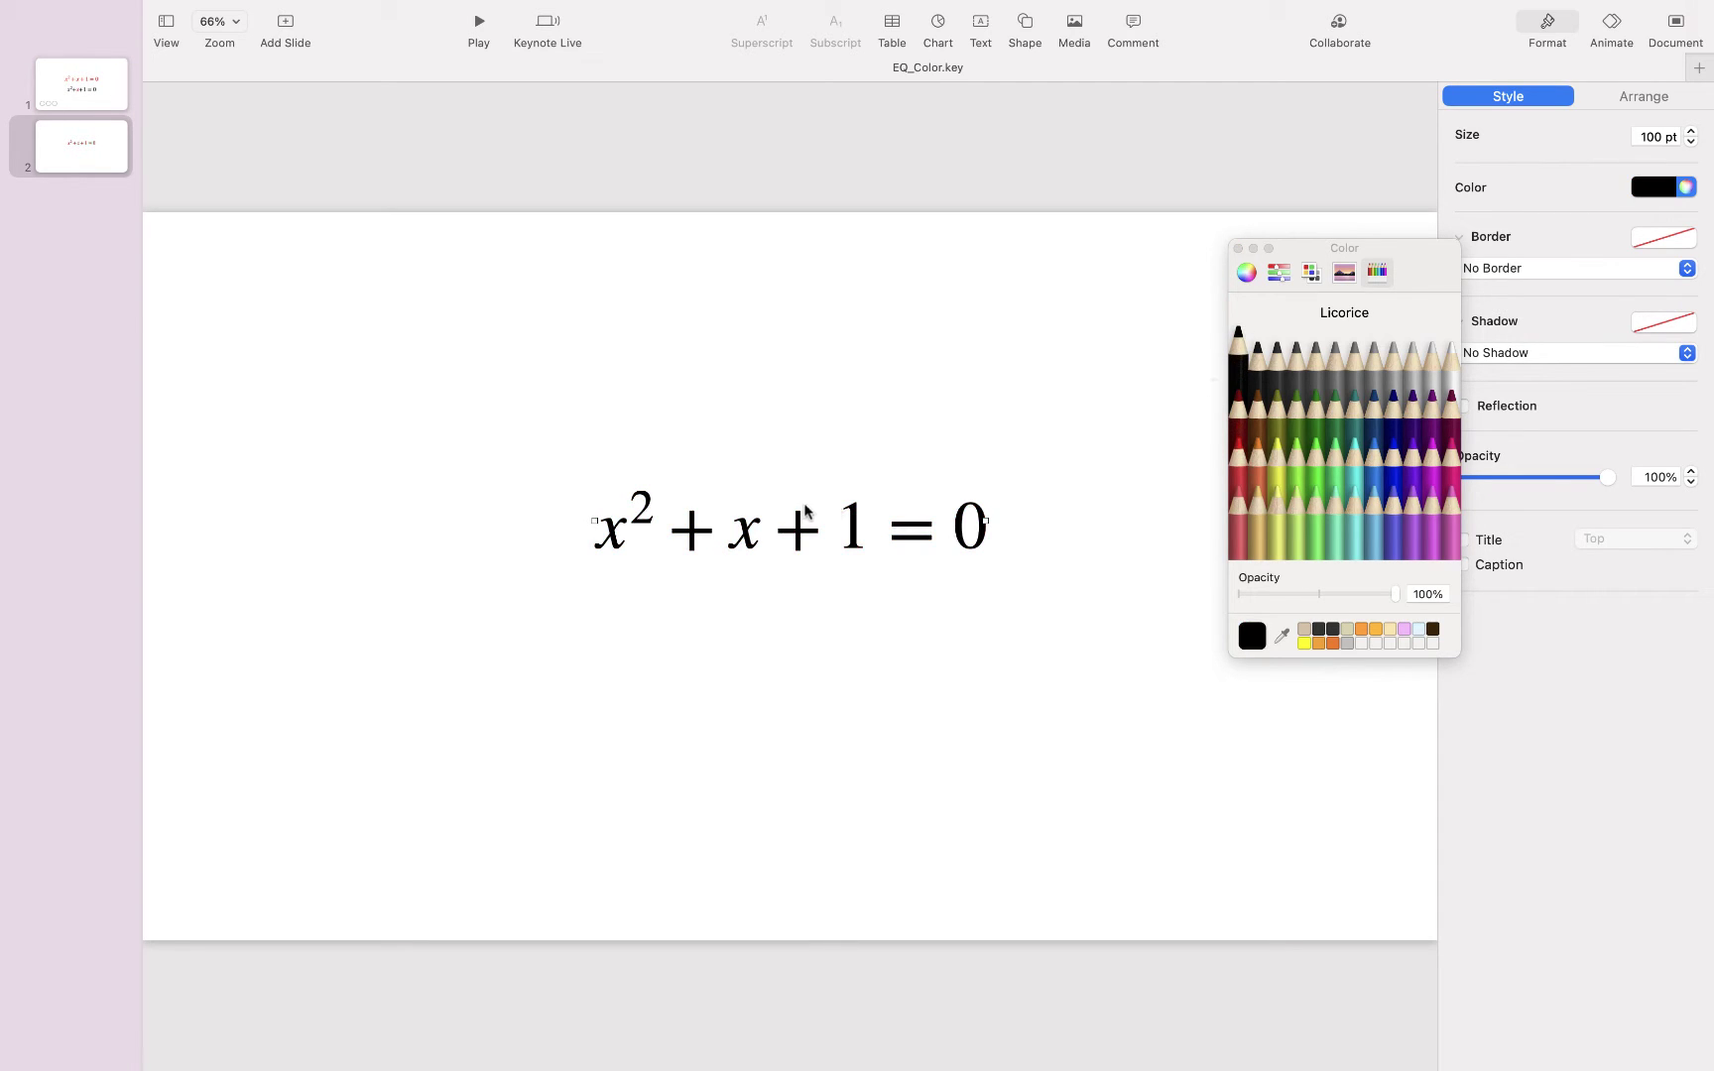
Step: Prefix the equation source with \color{red} so the whole equation turns red
{"action": "double_click", "coordinate": [747, 539]}
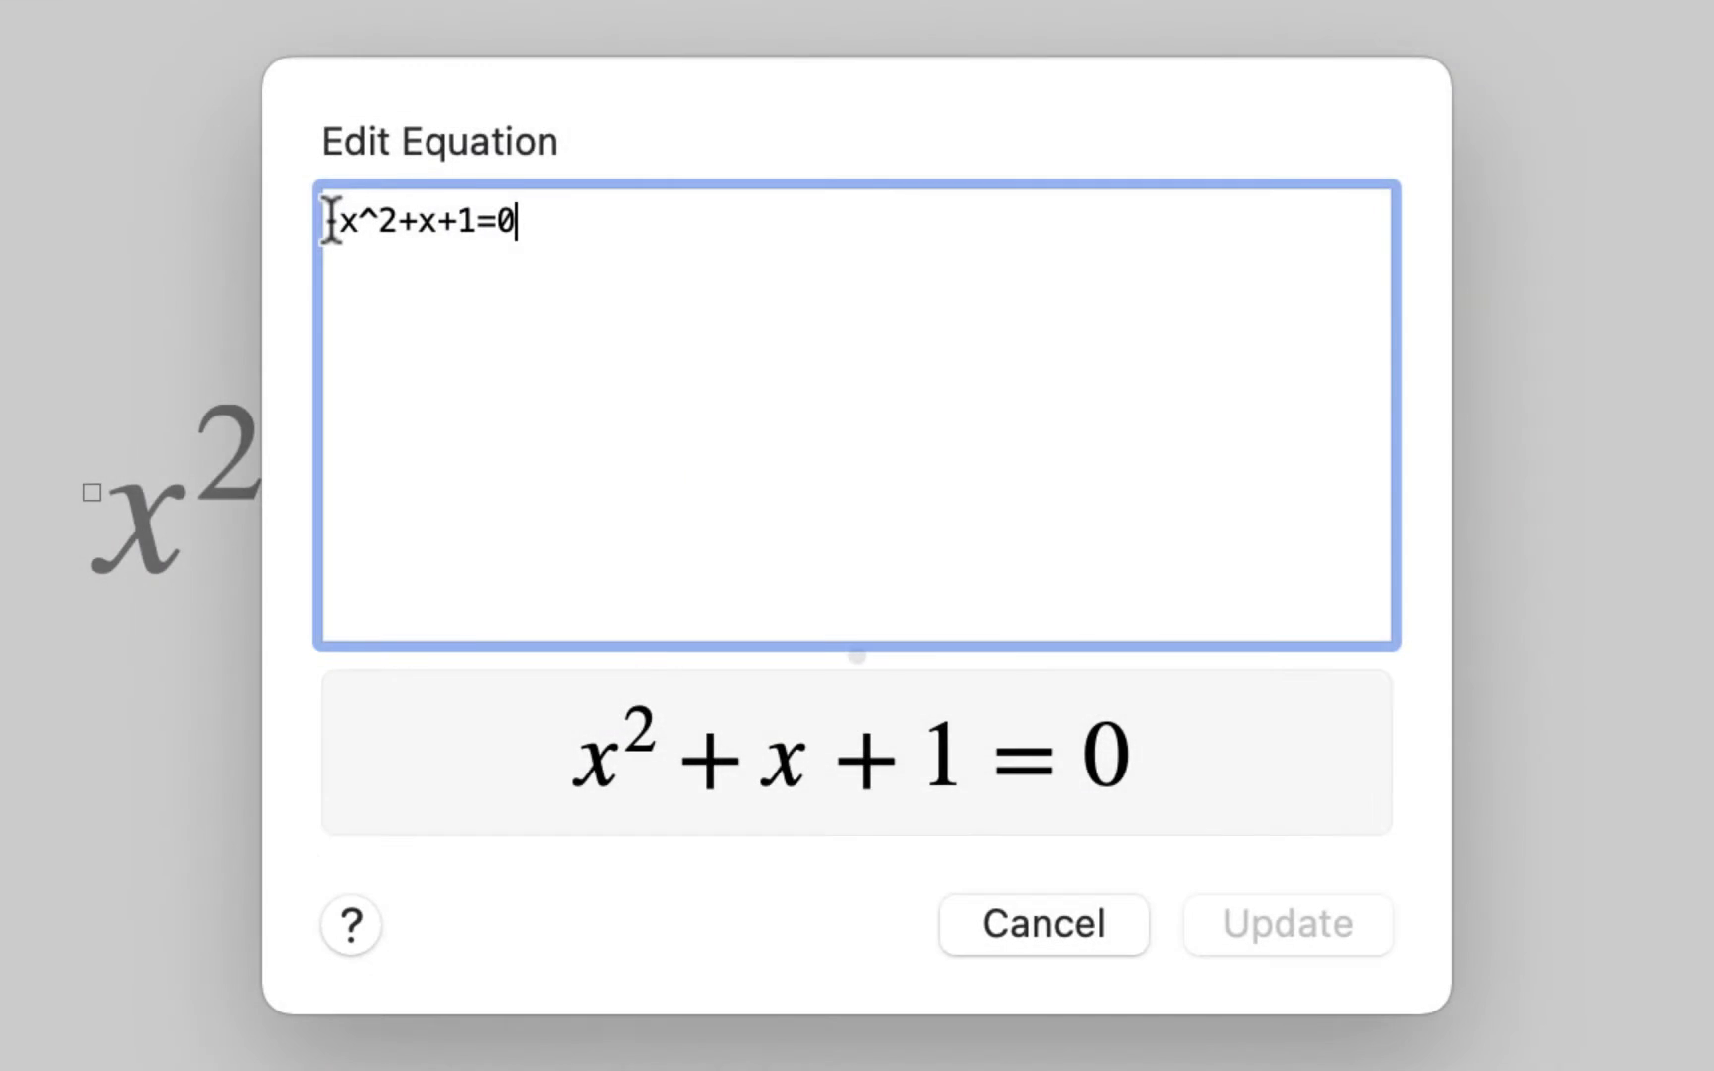
{"action": "left_click", "coordinate": [678, 428]}
{"action": "type", "text": "\\"}
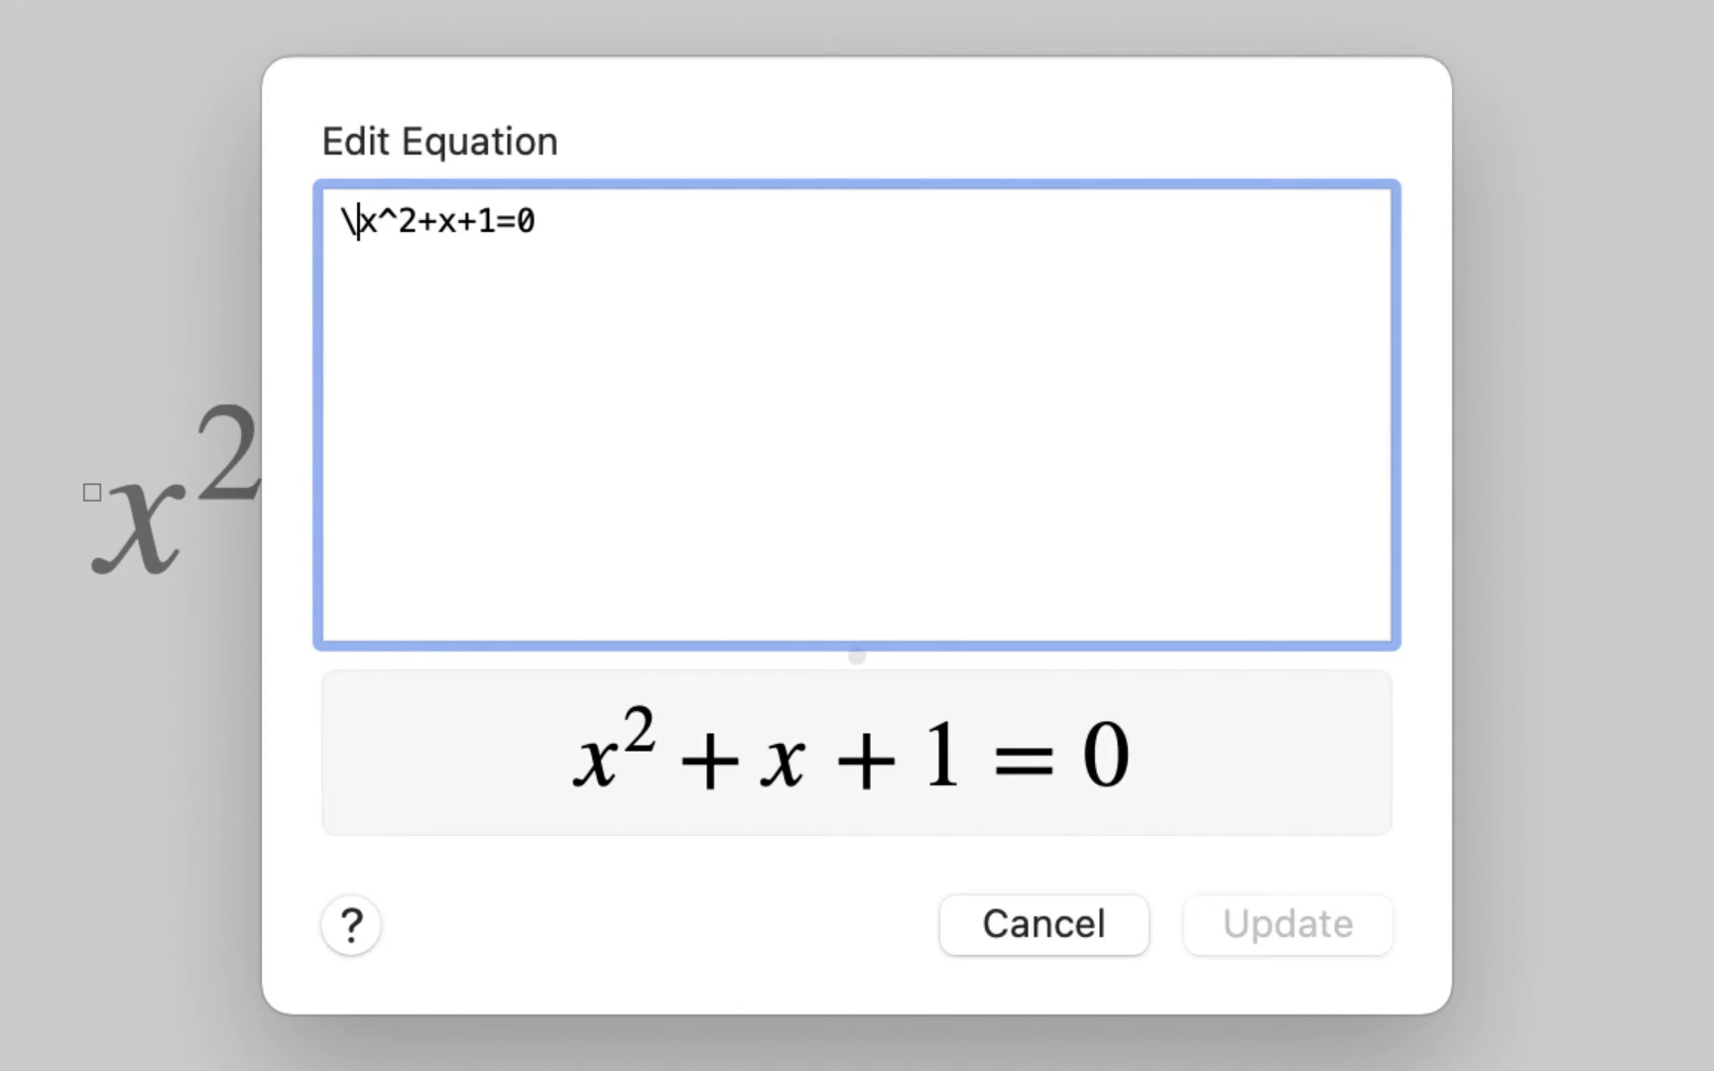
{"action": "type", "text": "color"}
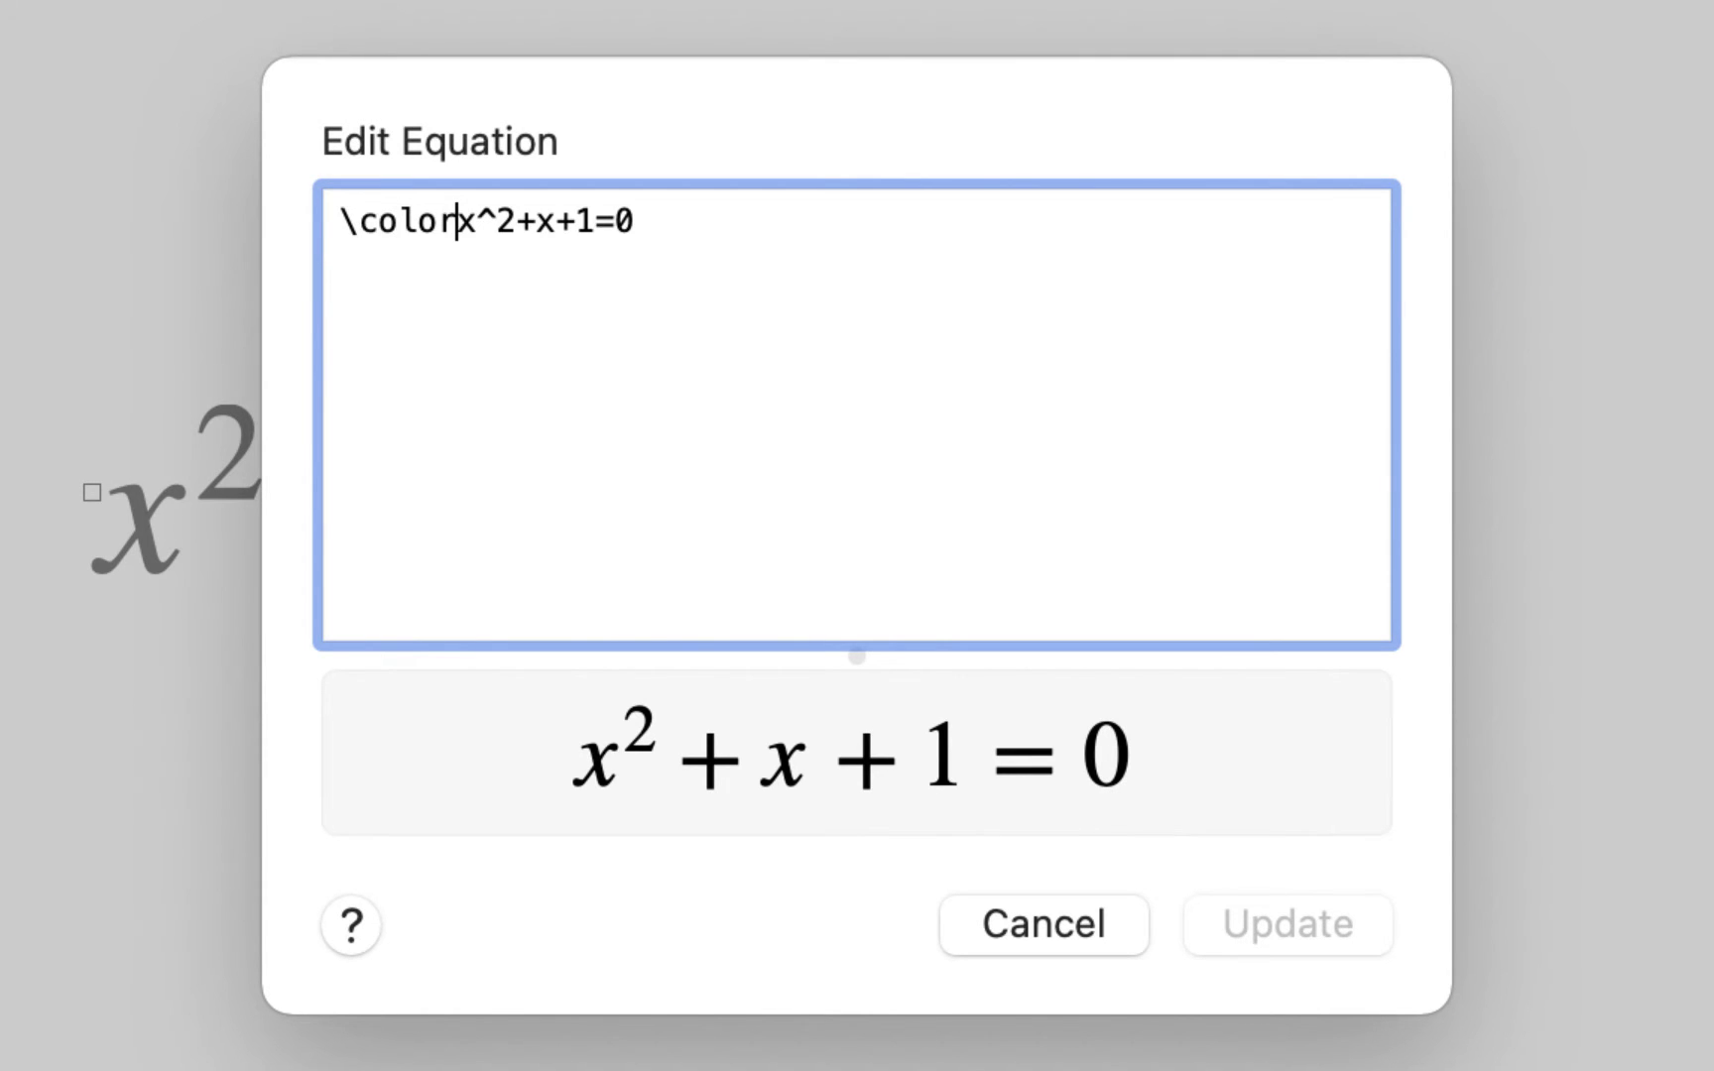
{"action": "type", "text": "{}"}
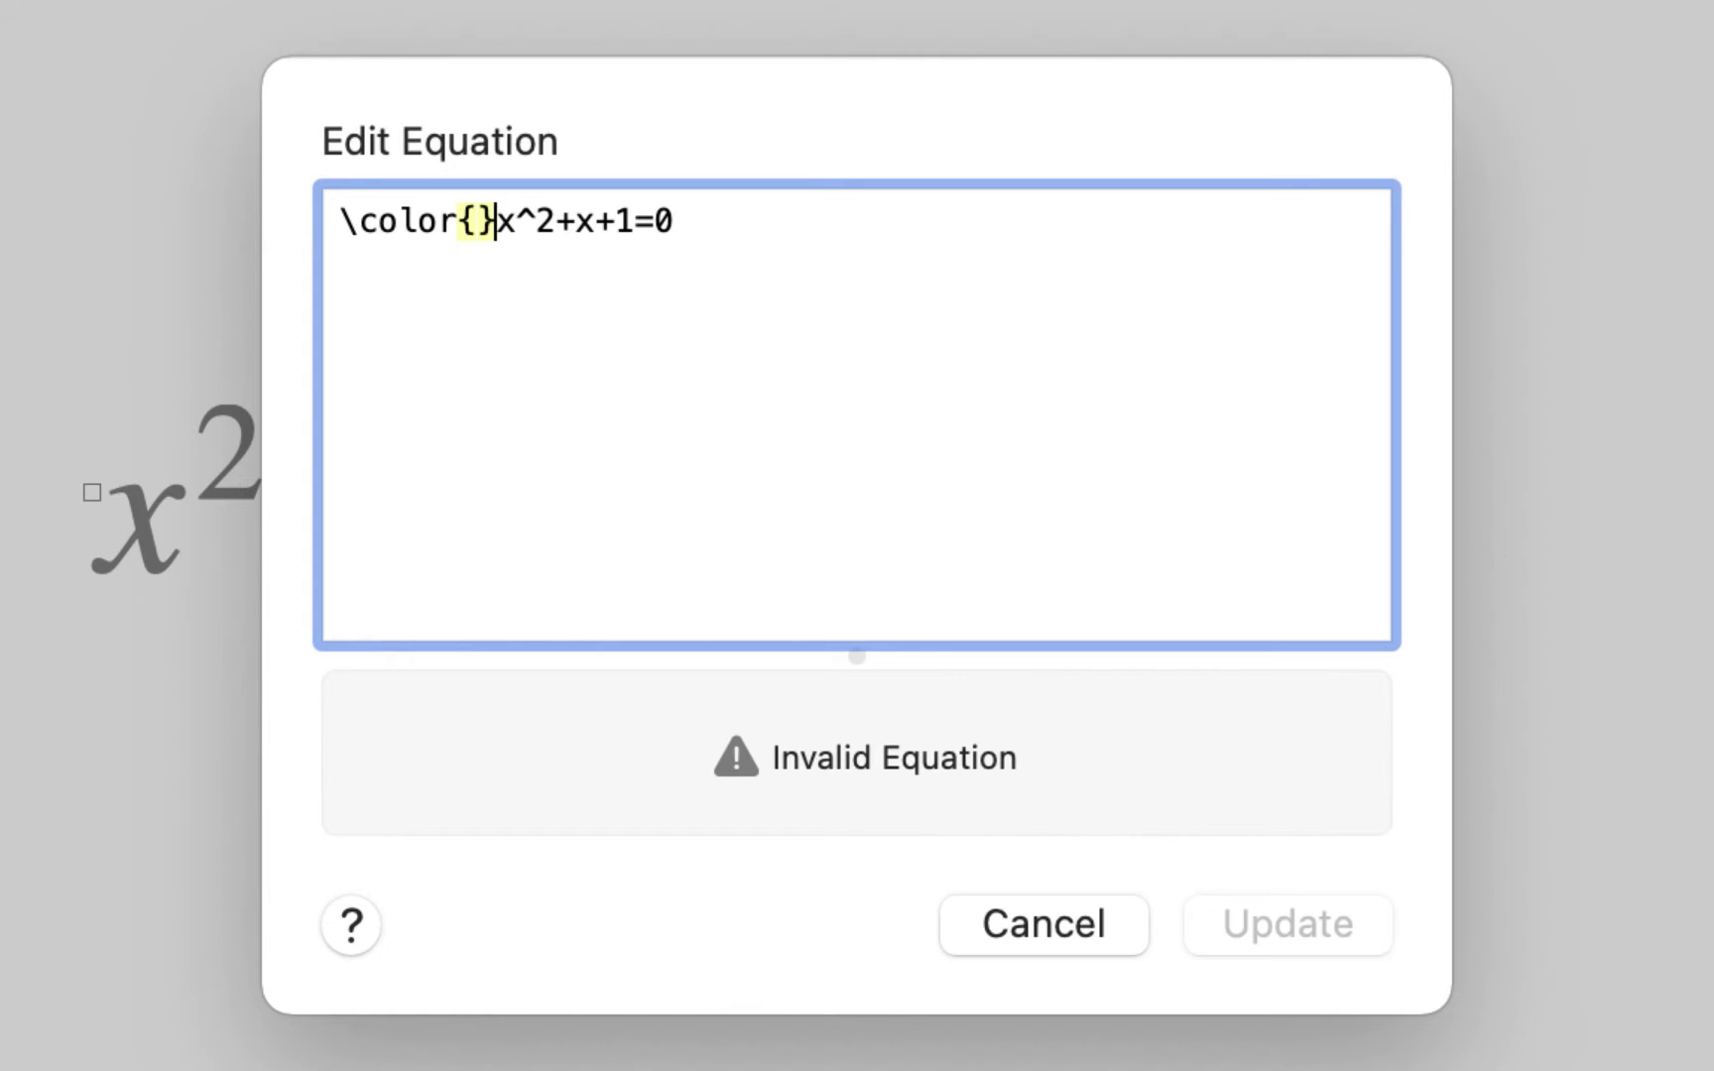
{"action": "key", "text": "Left"}
{"action": "type", "text": "red"}
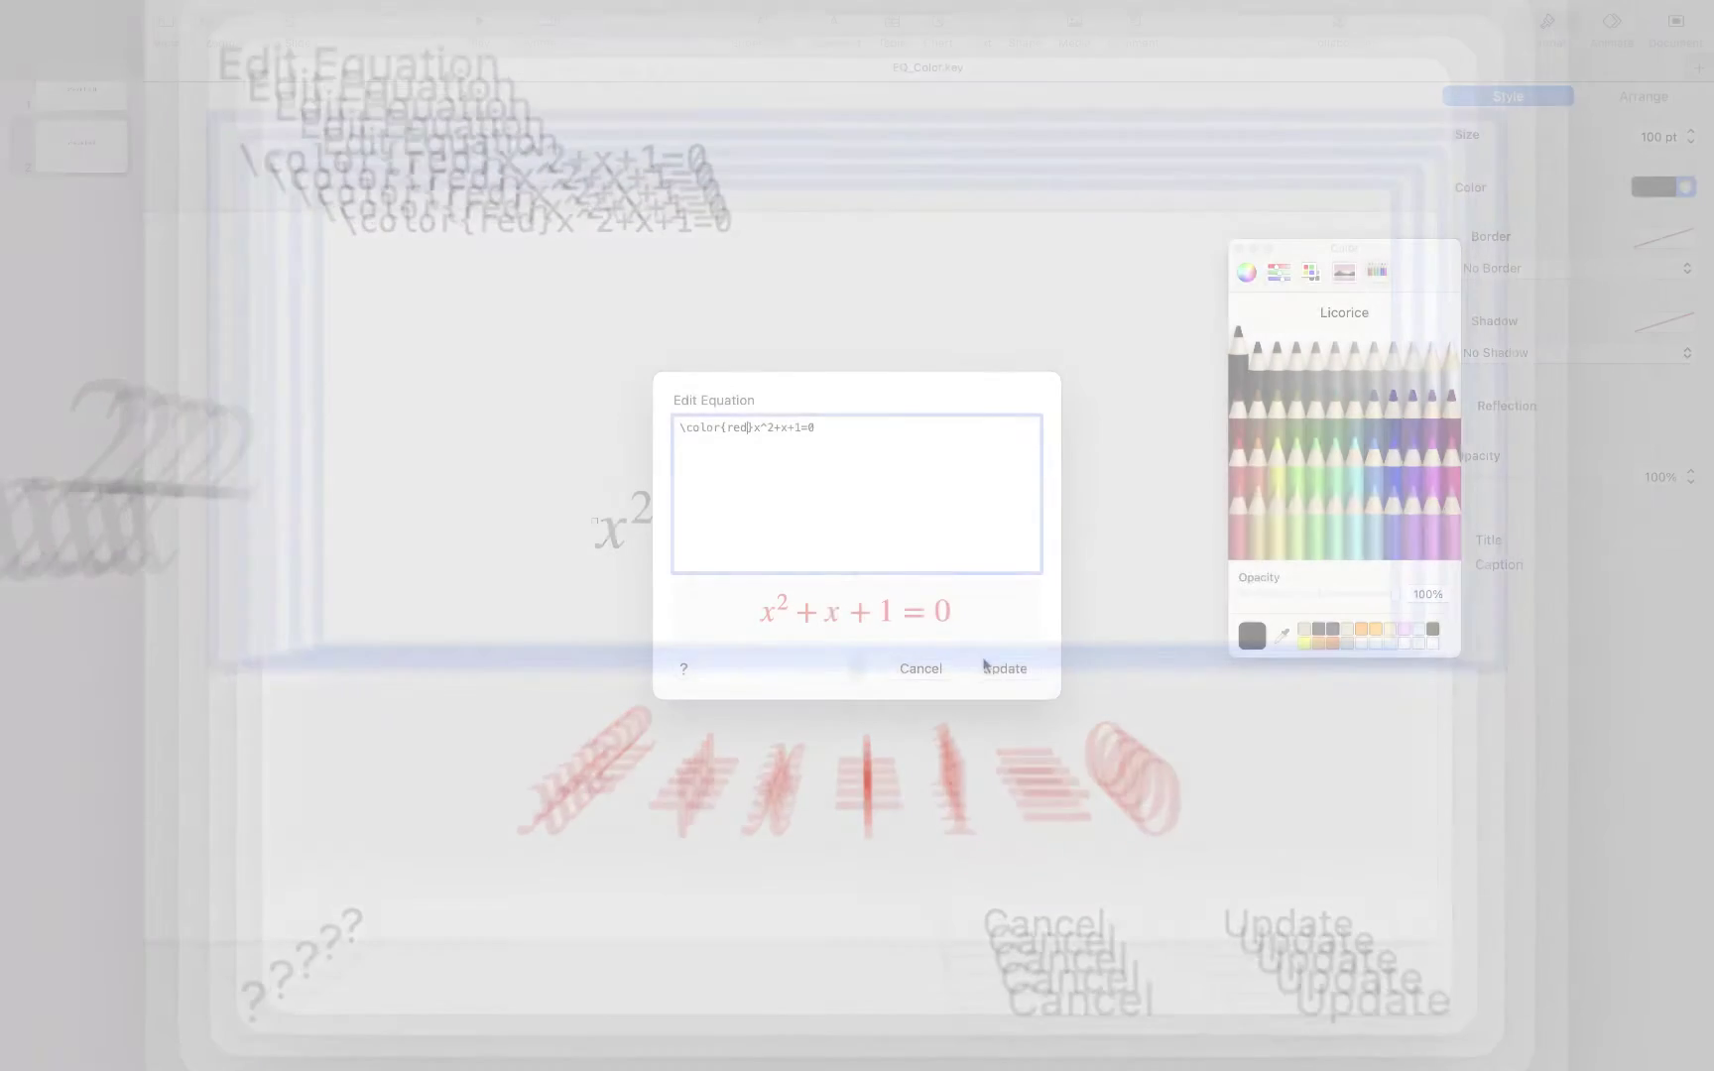
{"action": "left_click", "coordinate": [1280, 928]}
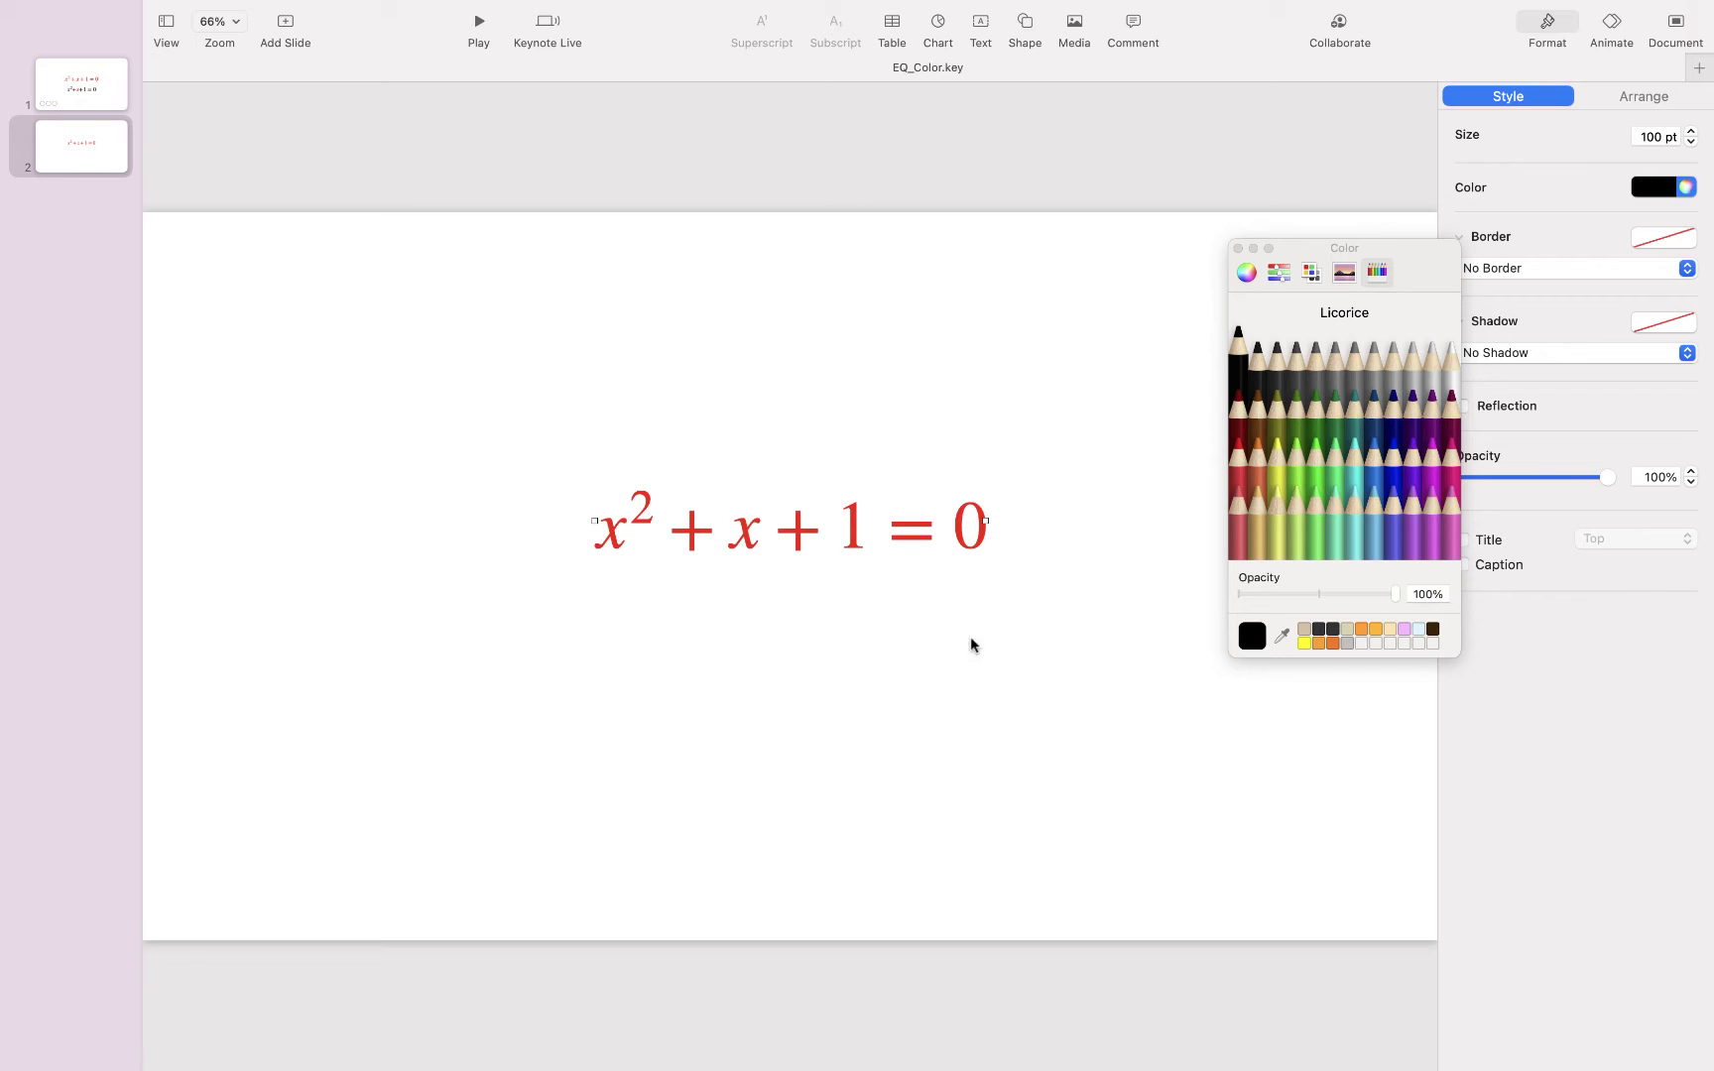
{"action": "double_click", "coordinate": [743, 536]}
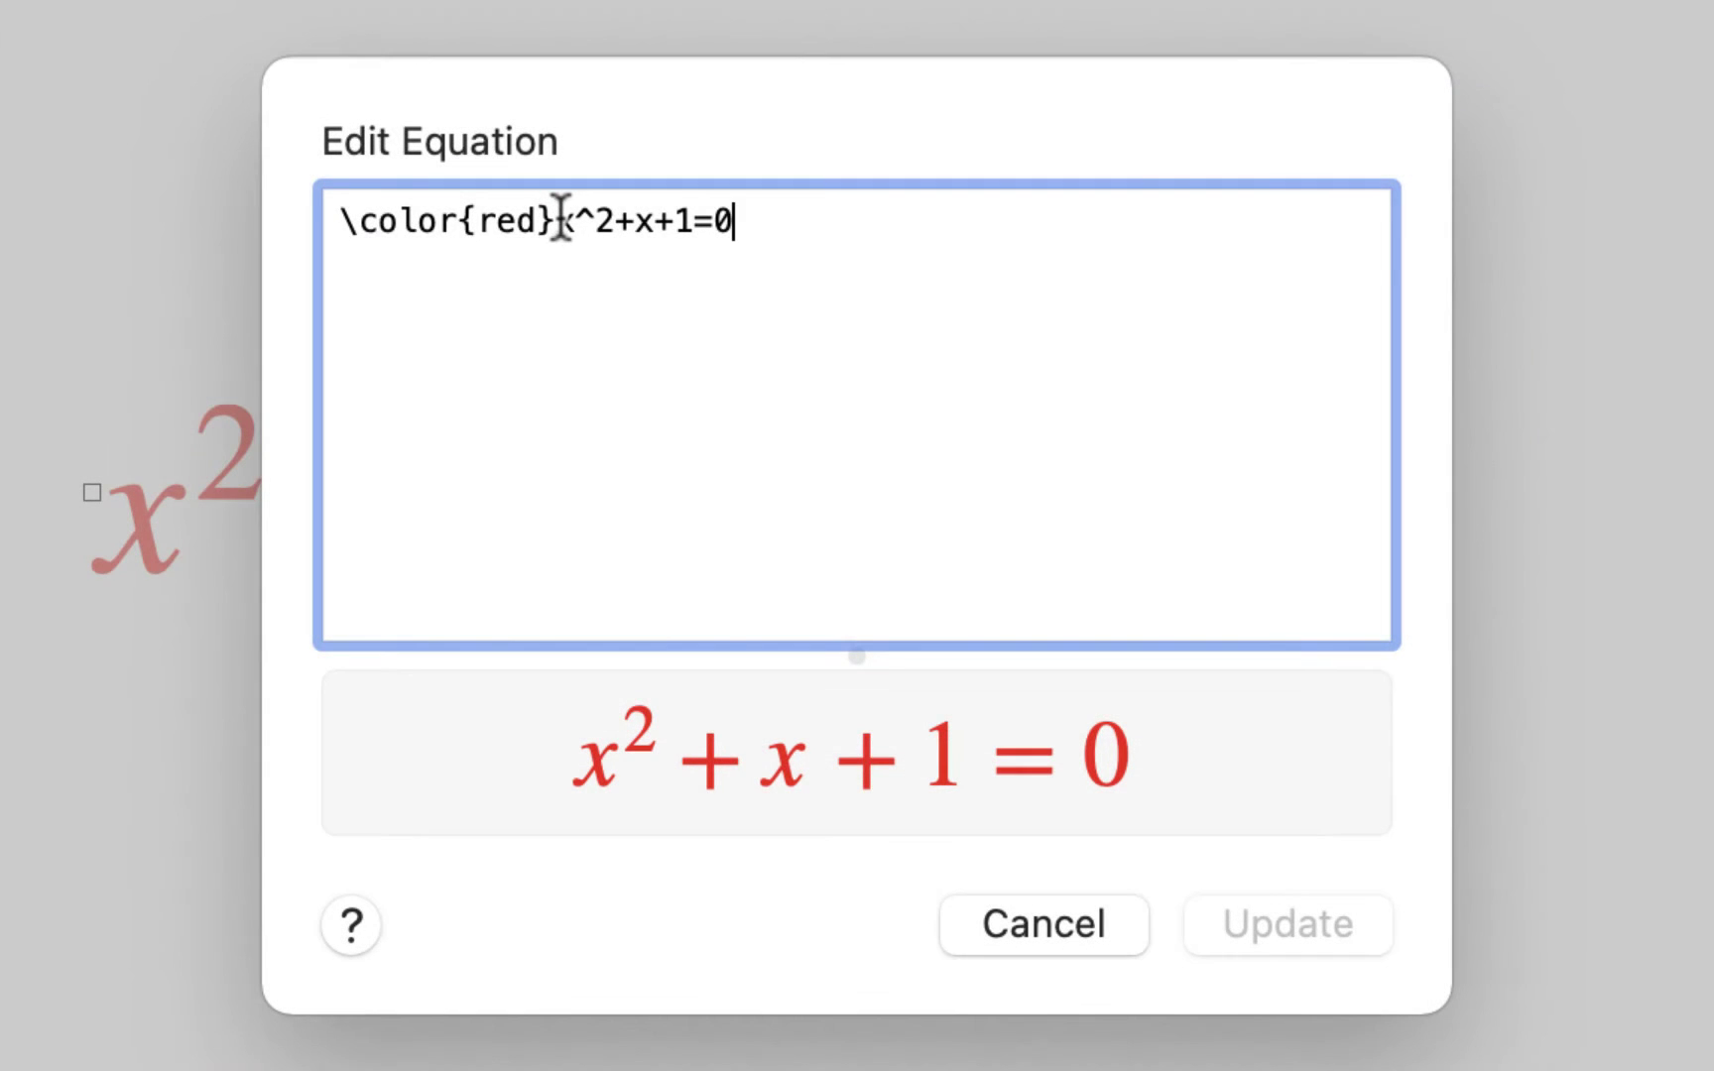
Step: Remove the leading \color{red} and insert \color{red} just before the middle x
{"action": "left_click_drag", "start_coordinate": [557, 220], "coordinate": [248, 235]}
{"action": "key", "text": "BackSpace"}
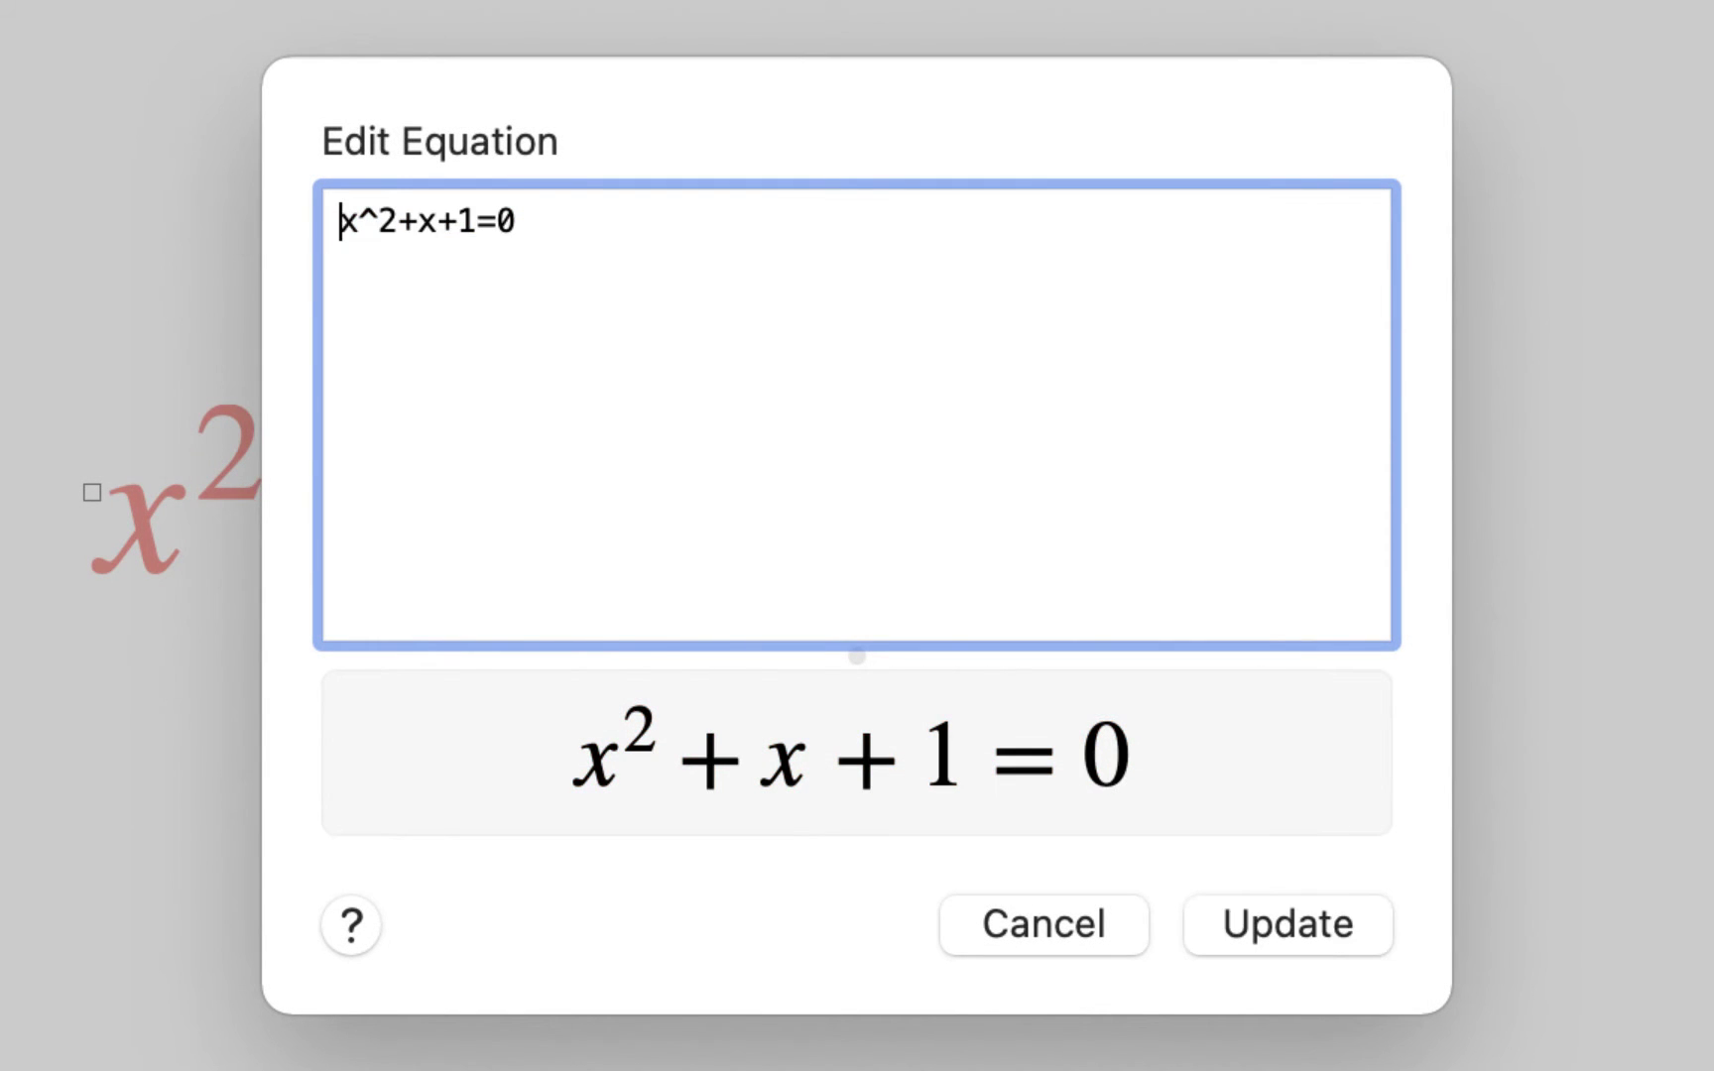
{"action": "left_click", "coordinate": [416, 220]}
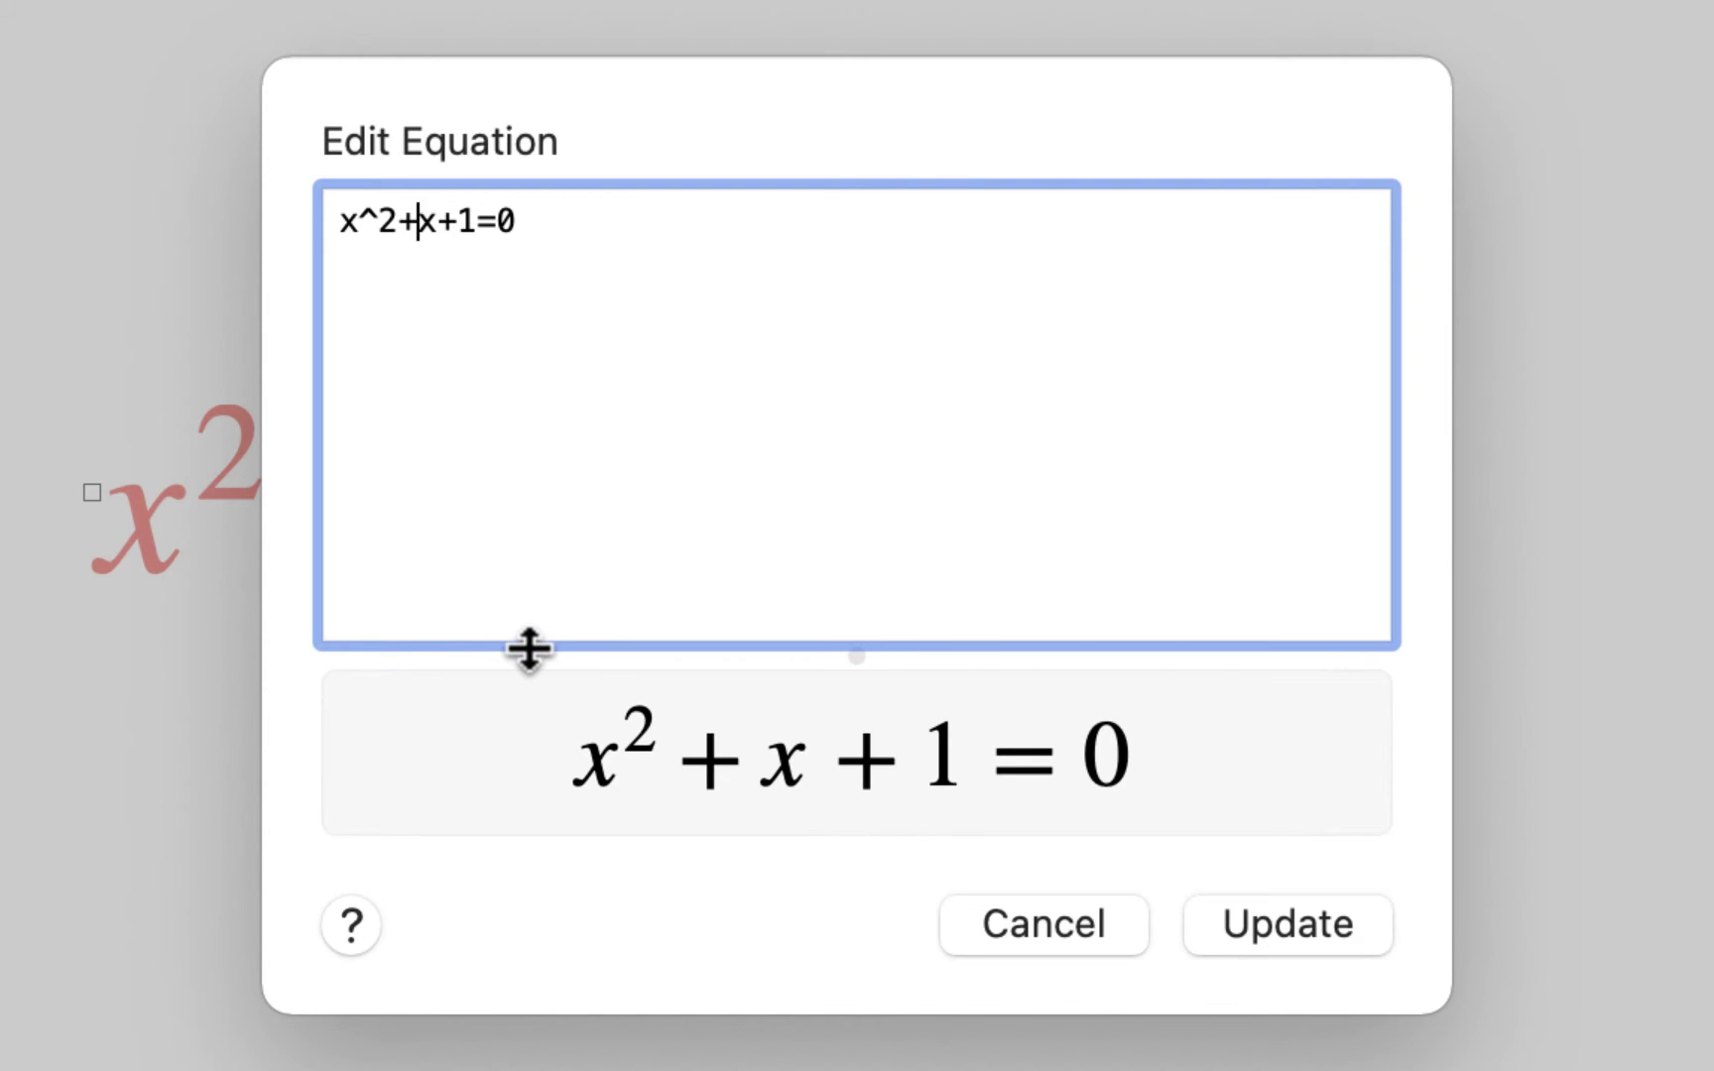
{"action": "type", "text": "\\"}
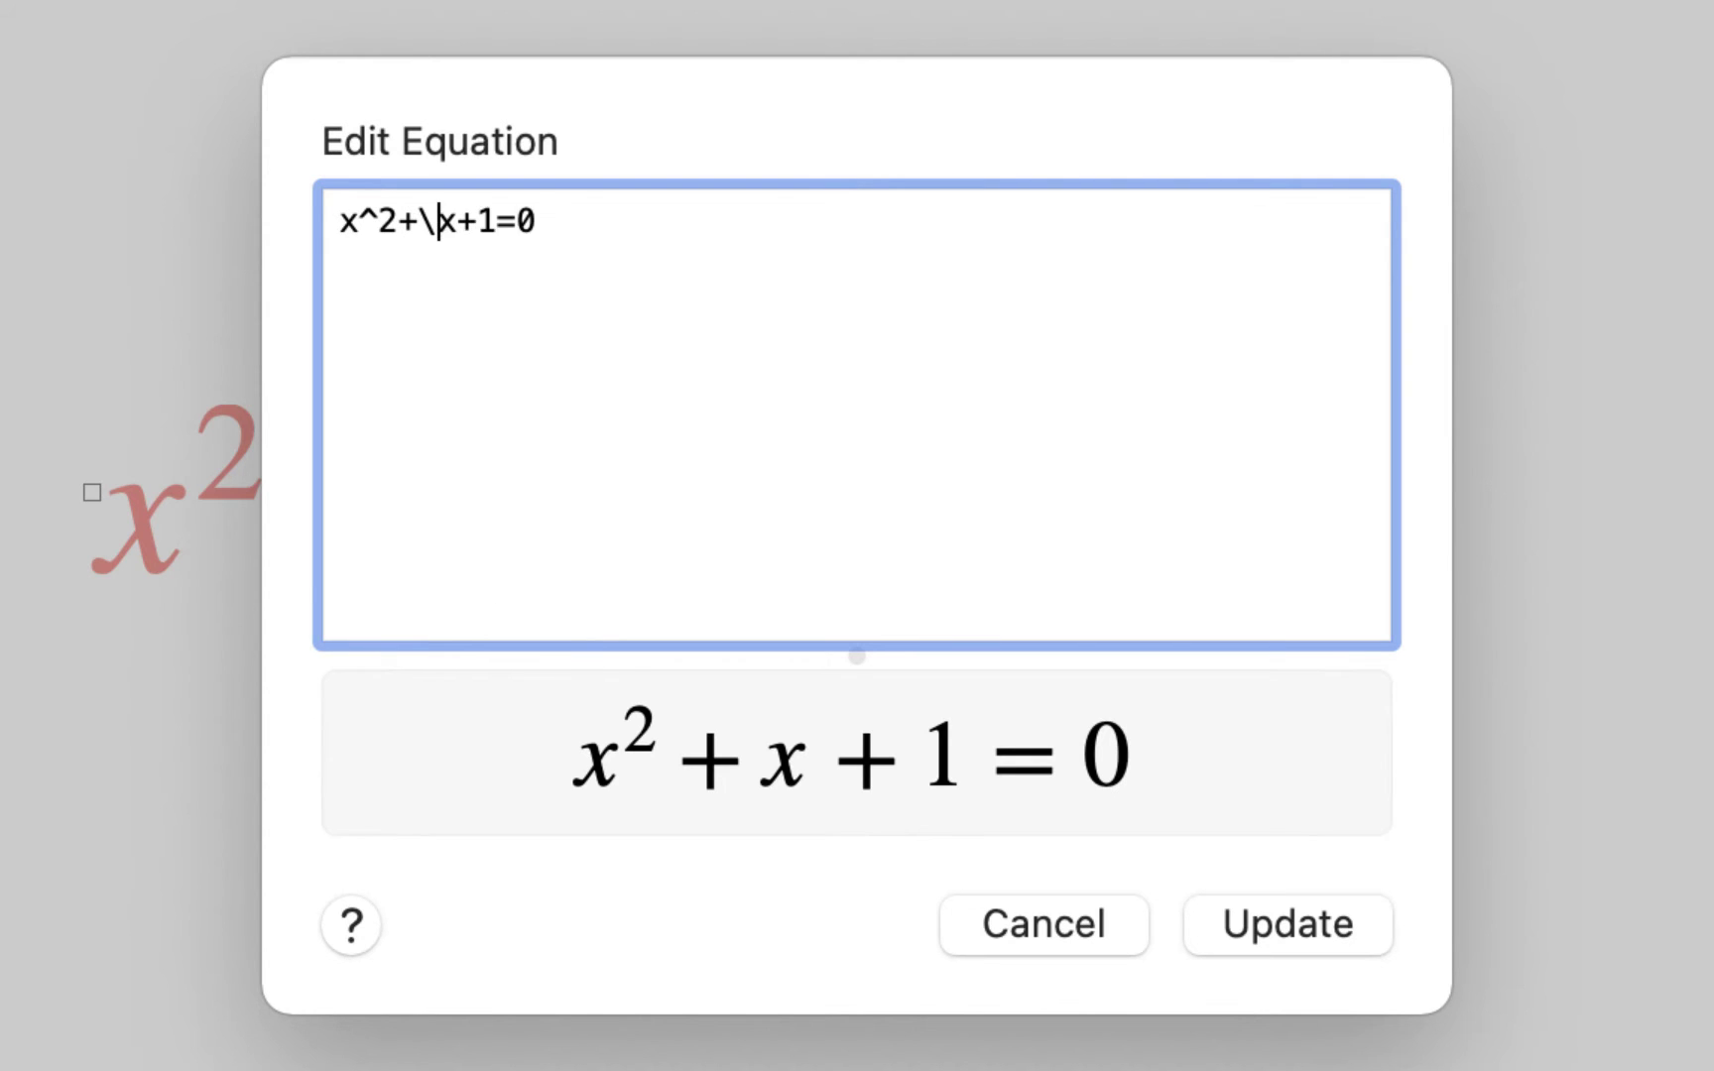
{"action": "type", "text": "color"}
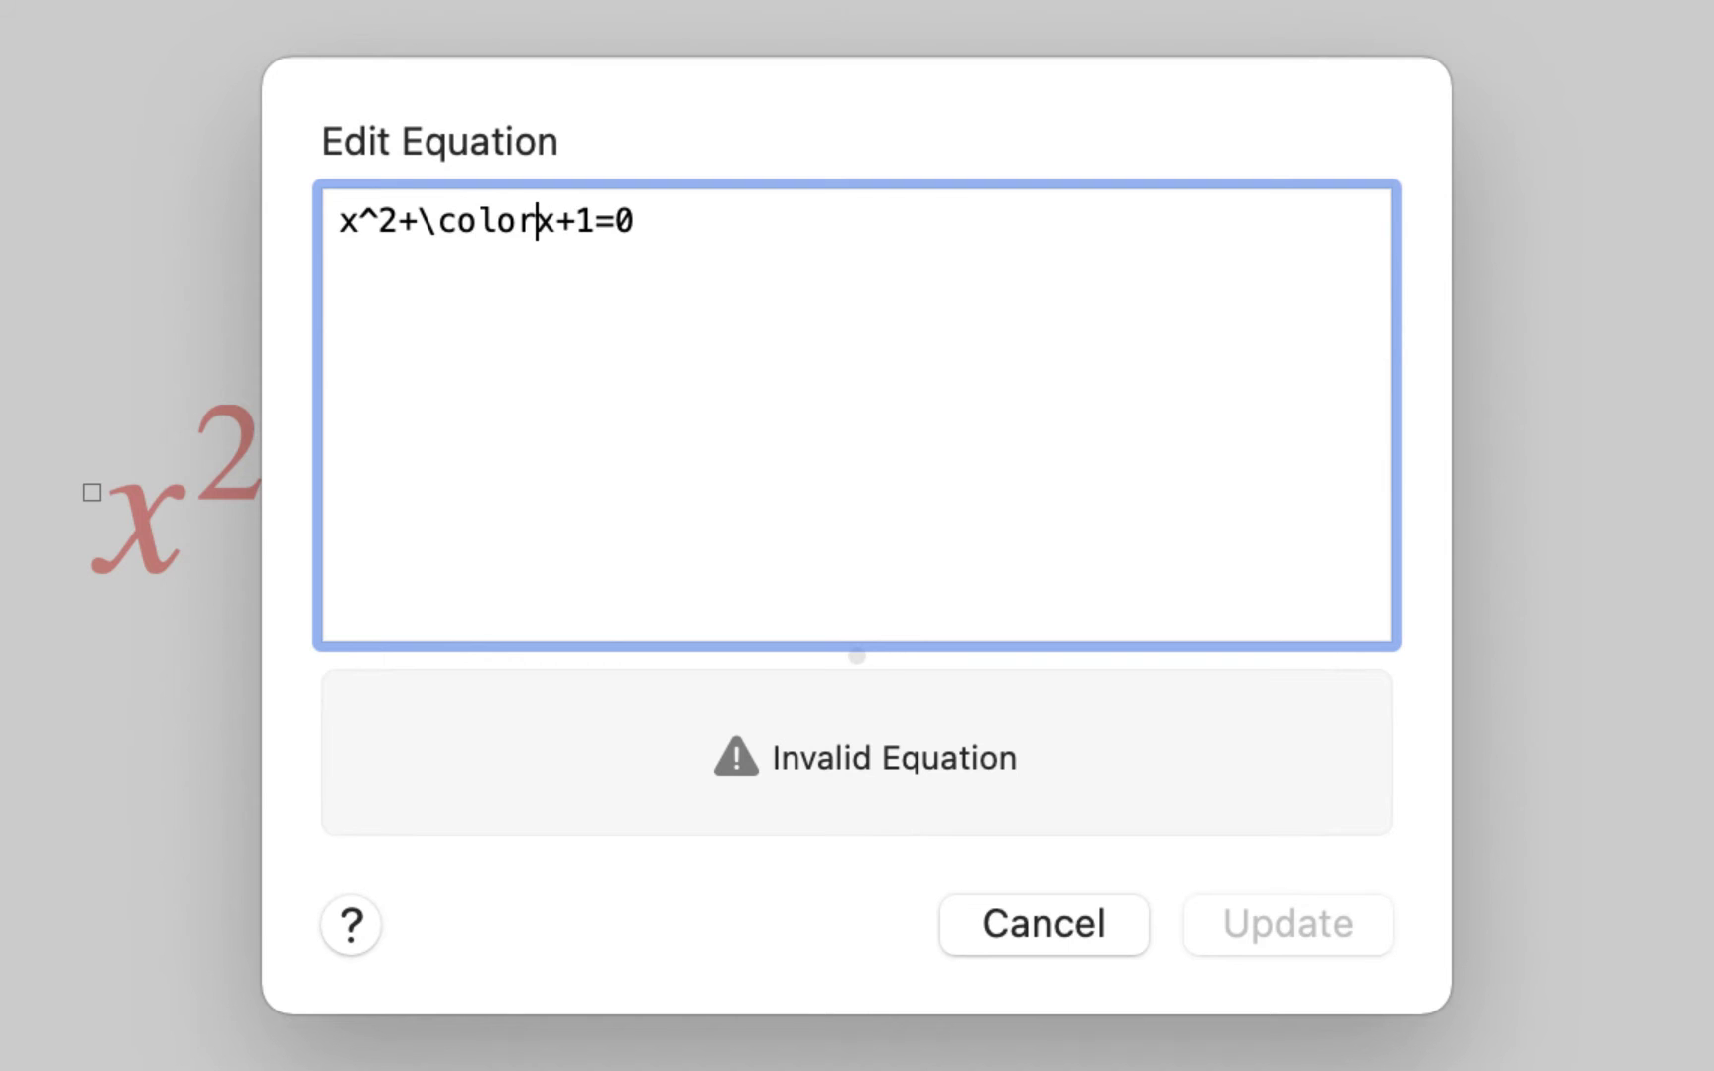
{"action": "type", "text": "{}"}
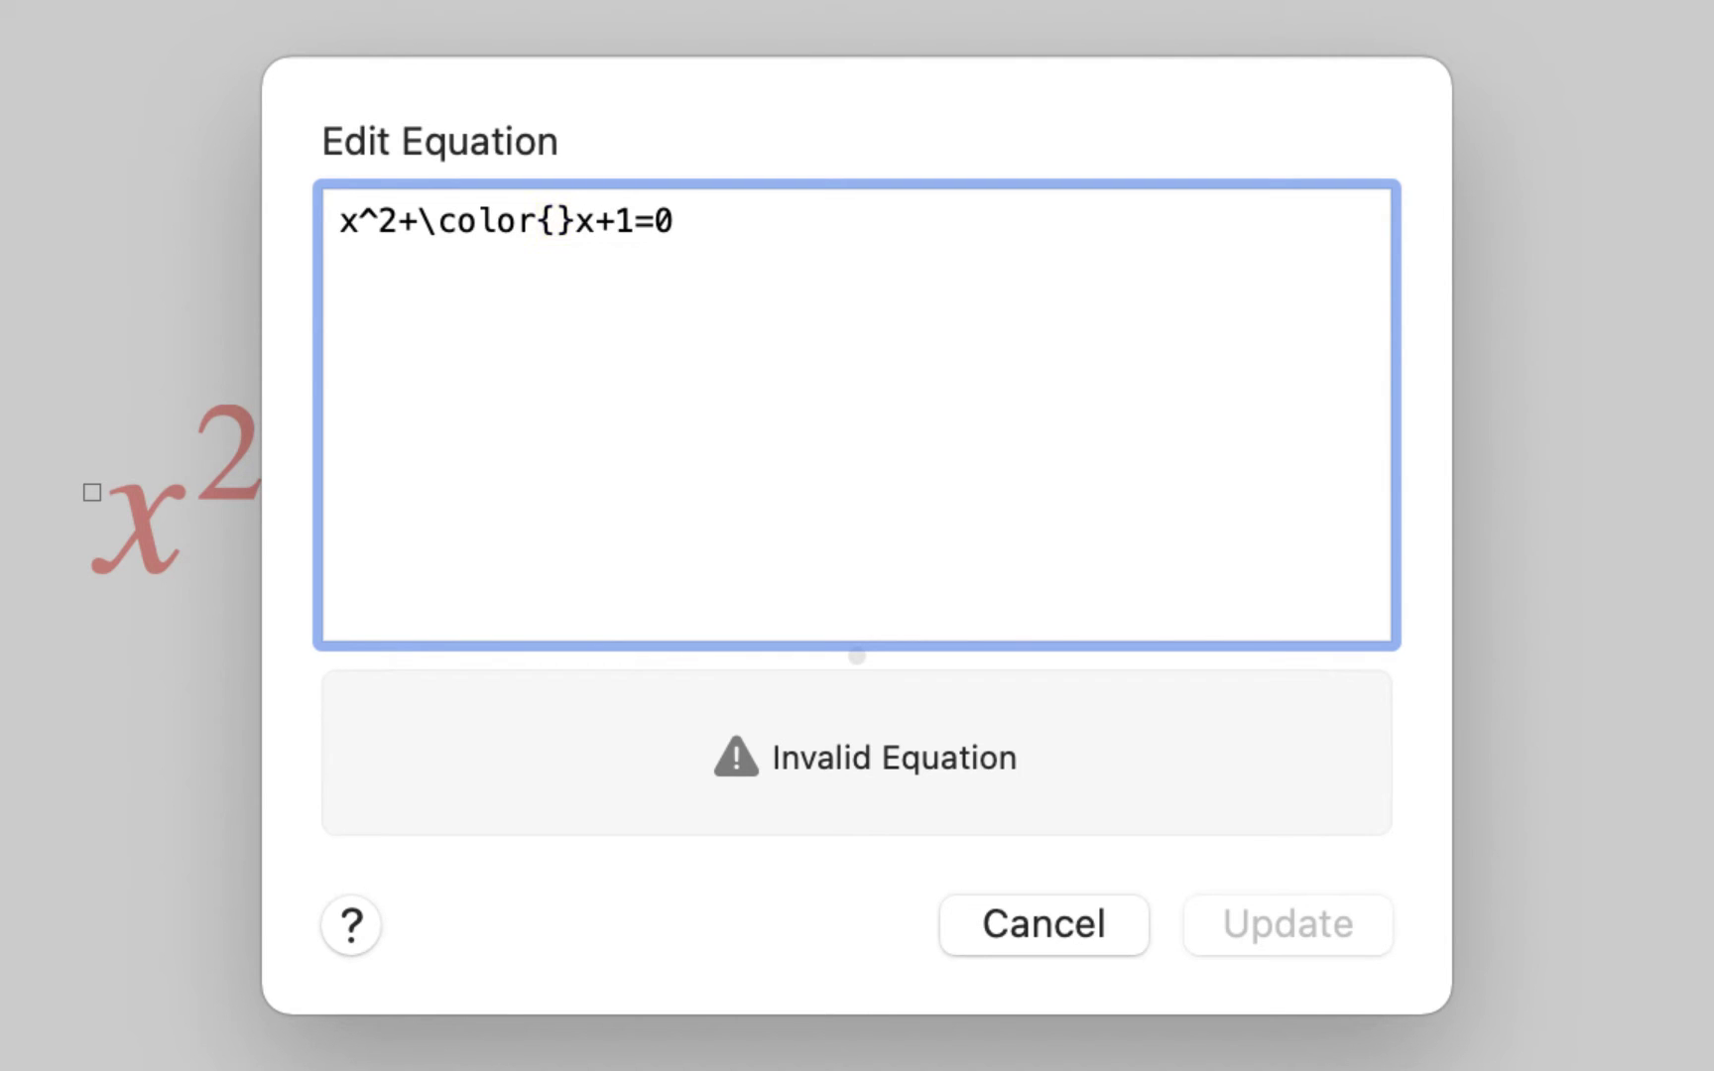
{"action": "key", "text": "Left"}
{"action": "type", "text": "red"}
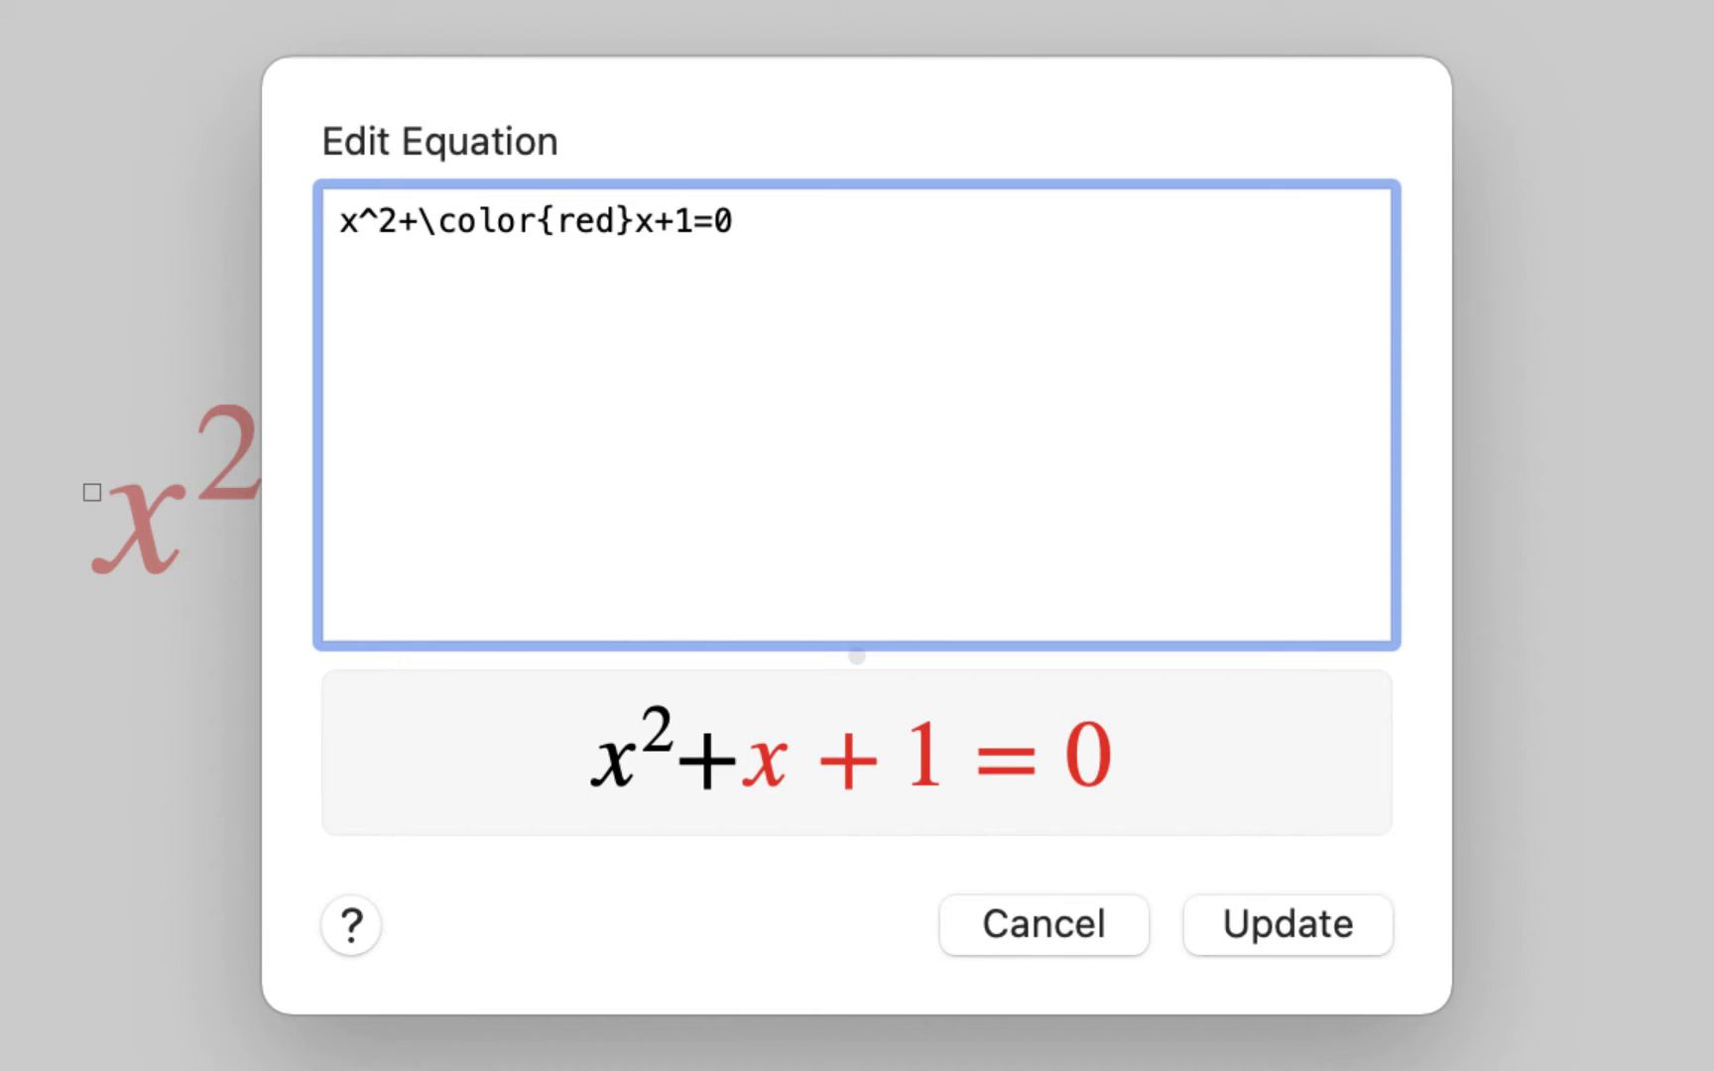
Step: Wrap it in braces as {\color{red}x} so only the middle x is red
{"action": "left_click", "coordinate": [468, 501]}
{"action": "type", "text": "{"}
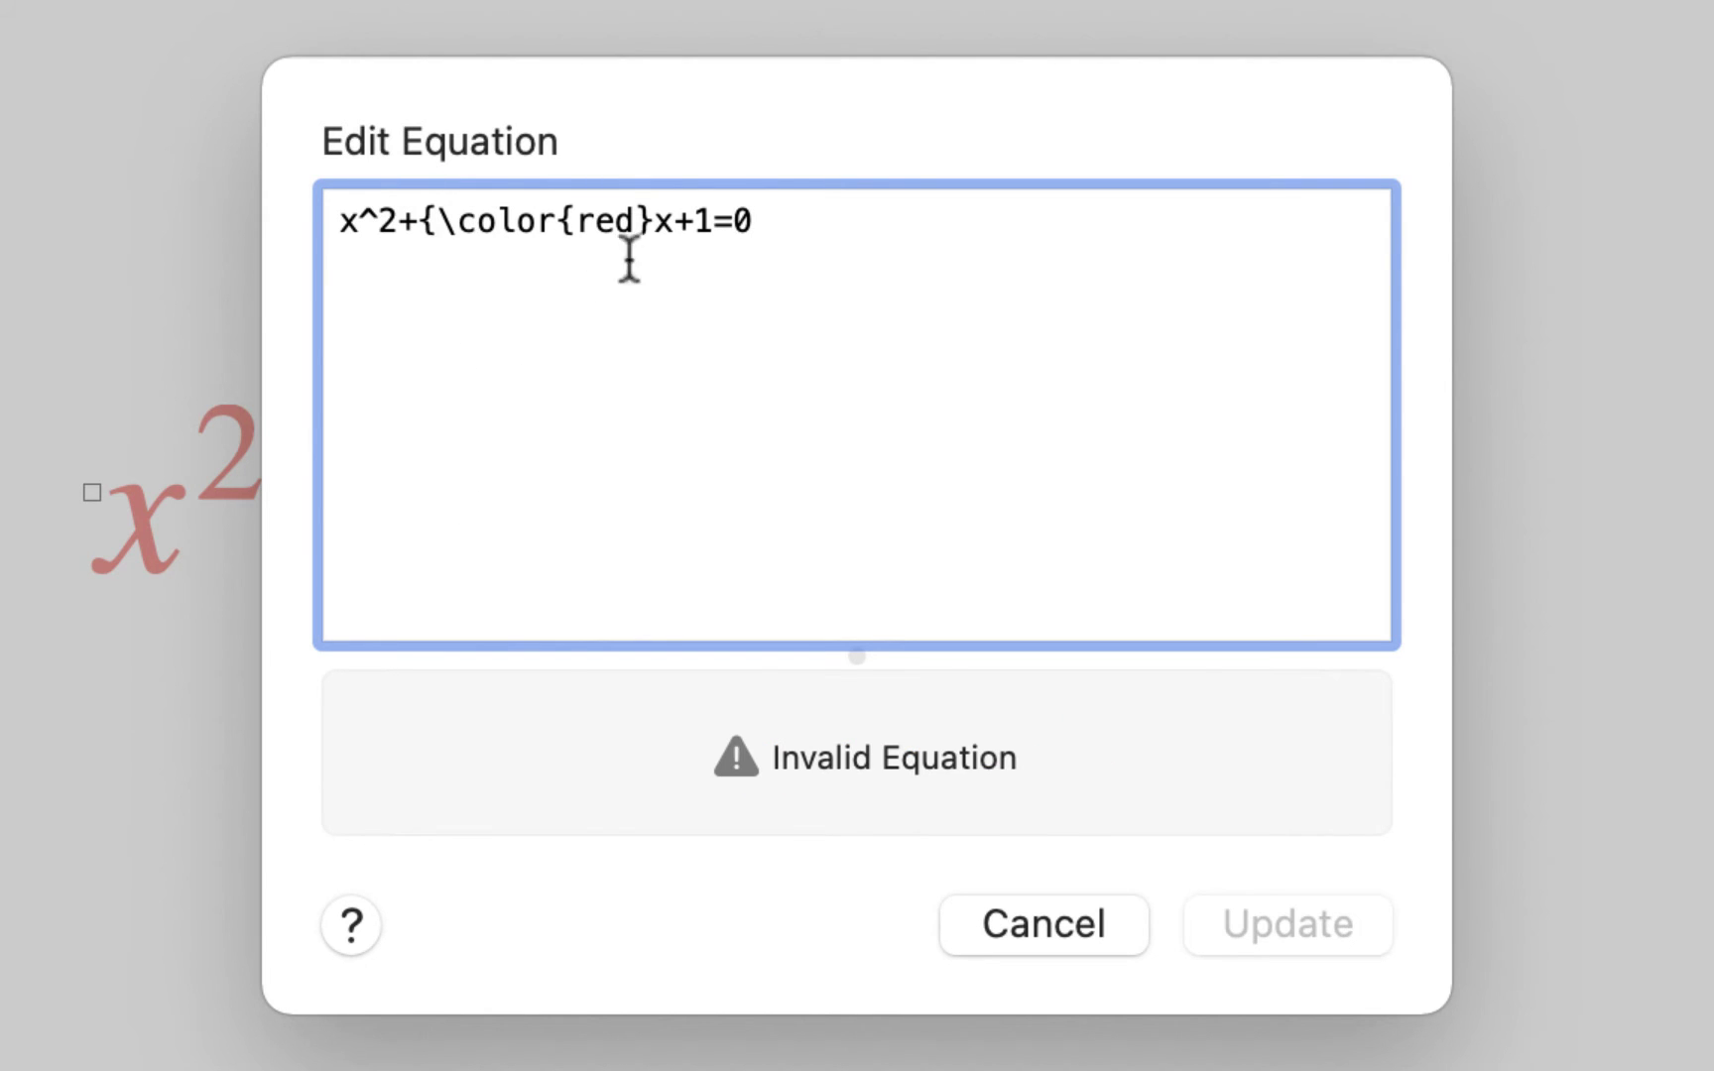
{"action": "left_click", "coordinate": [676, 224]}
{"action": "type", "text": "}"}
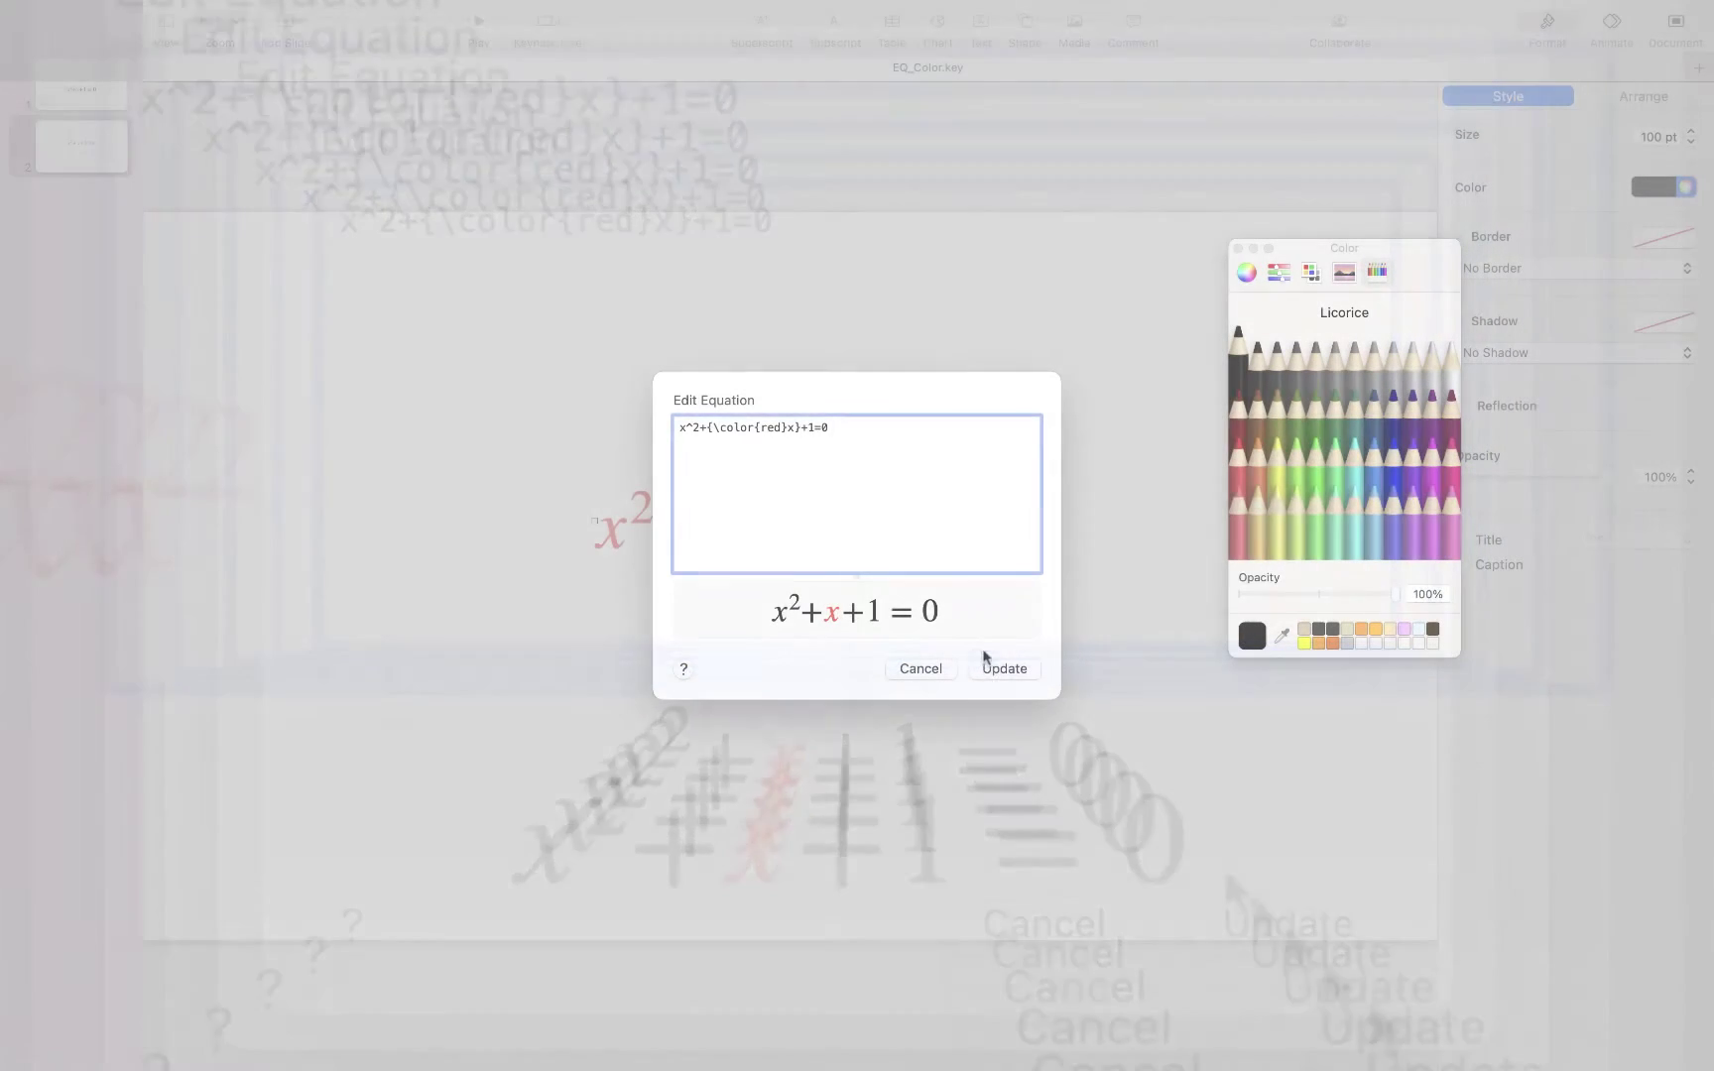
Step: Wrap x^2 as {\color{blue}x^2} so x² shows blue alongside the red middle x
{"action": "left_click", "coordinate": [1002, 667]}
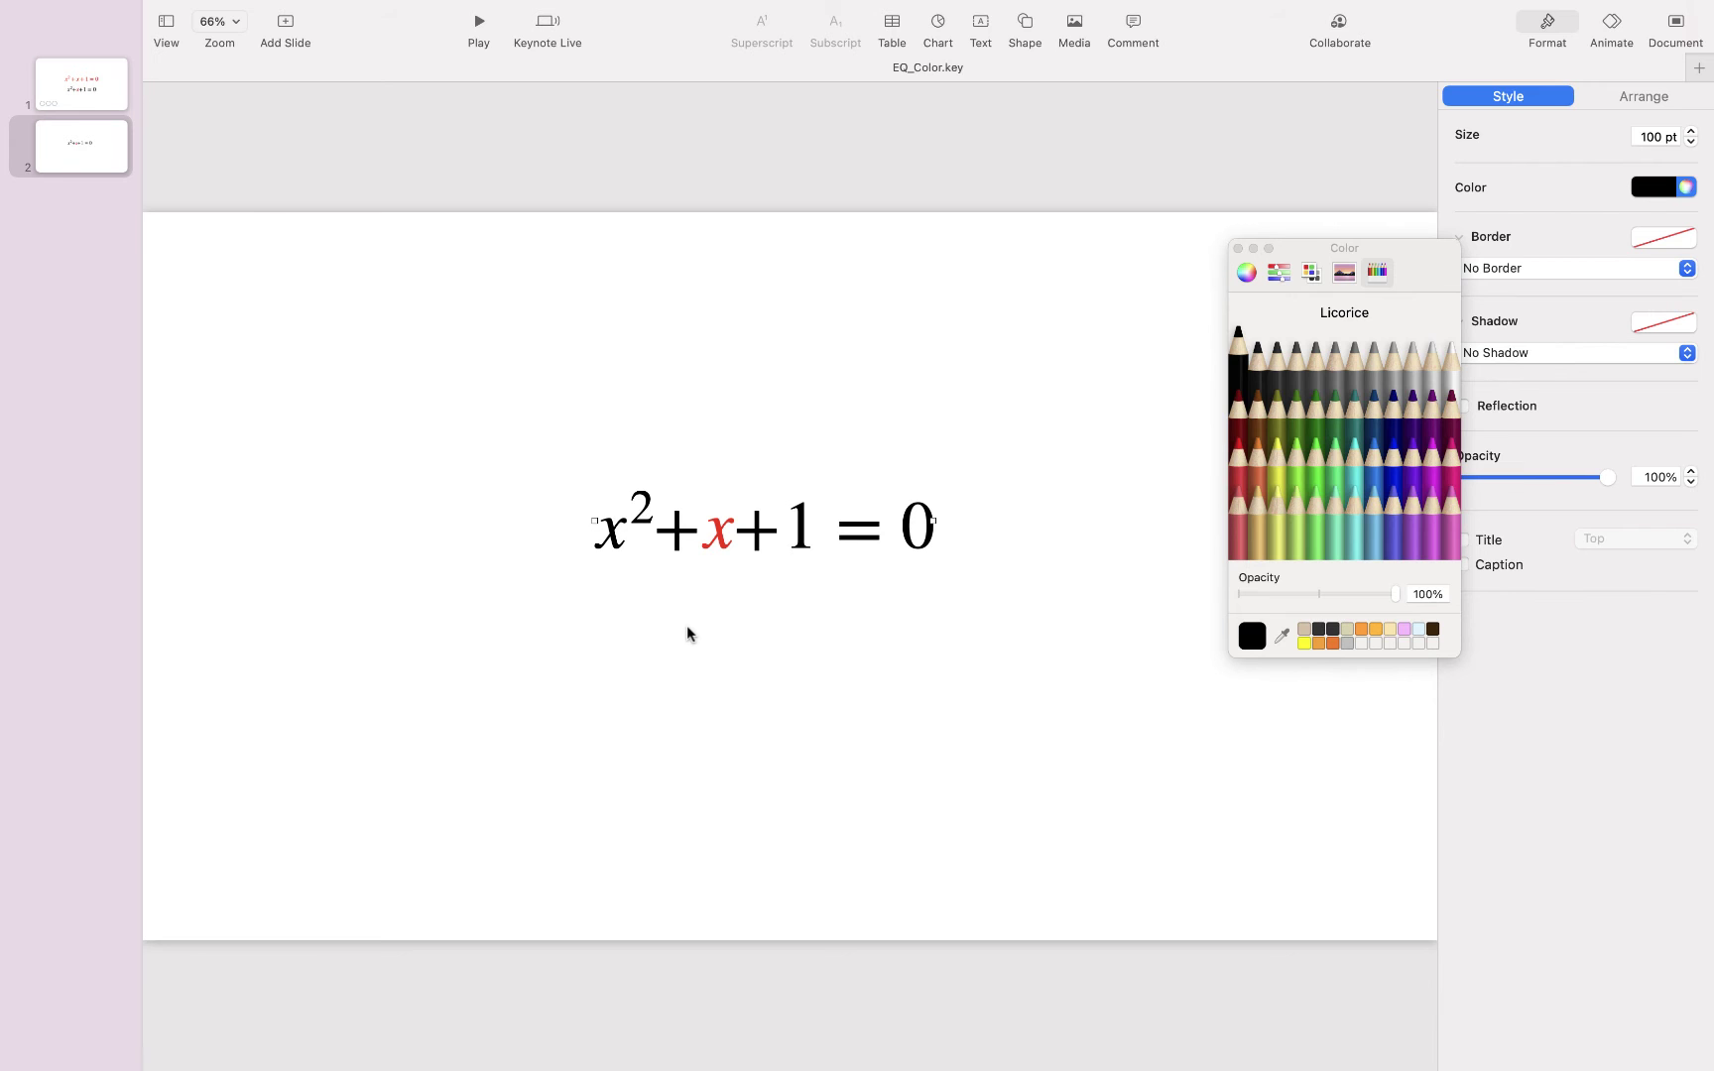
{"action": "double_click", "coordinate": [677, 536]}
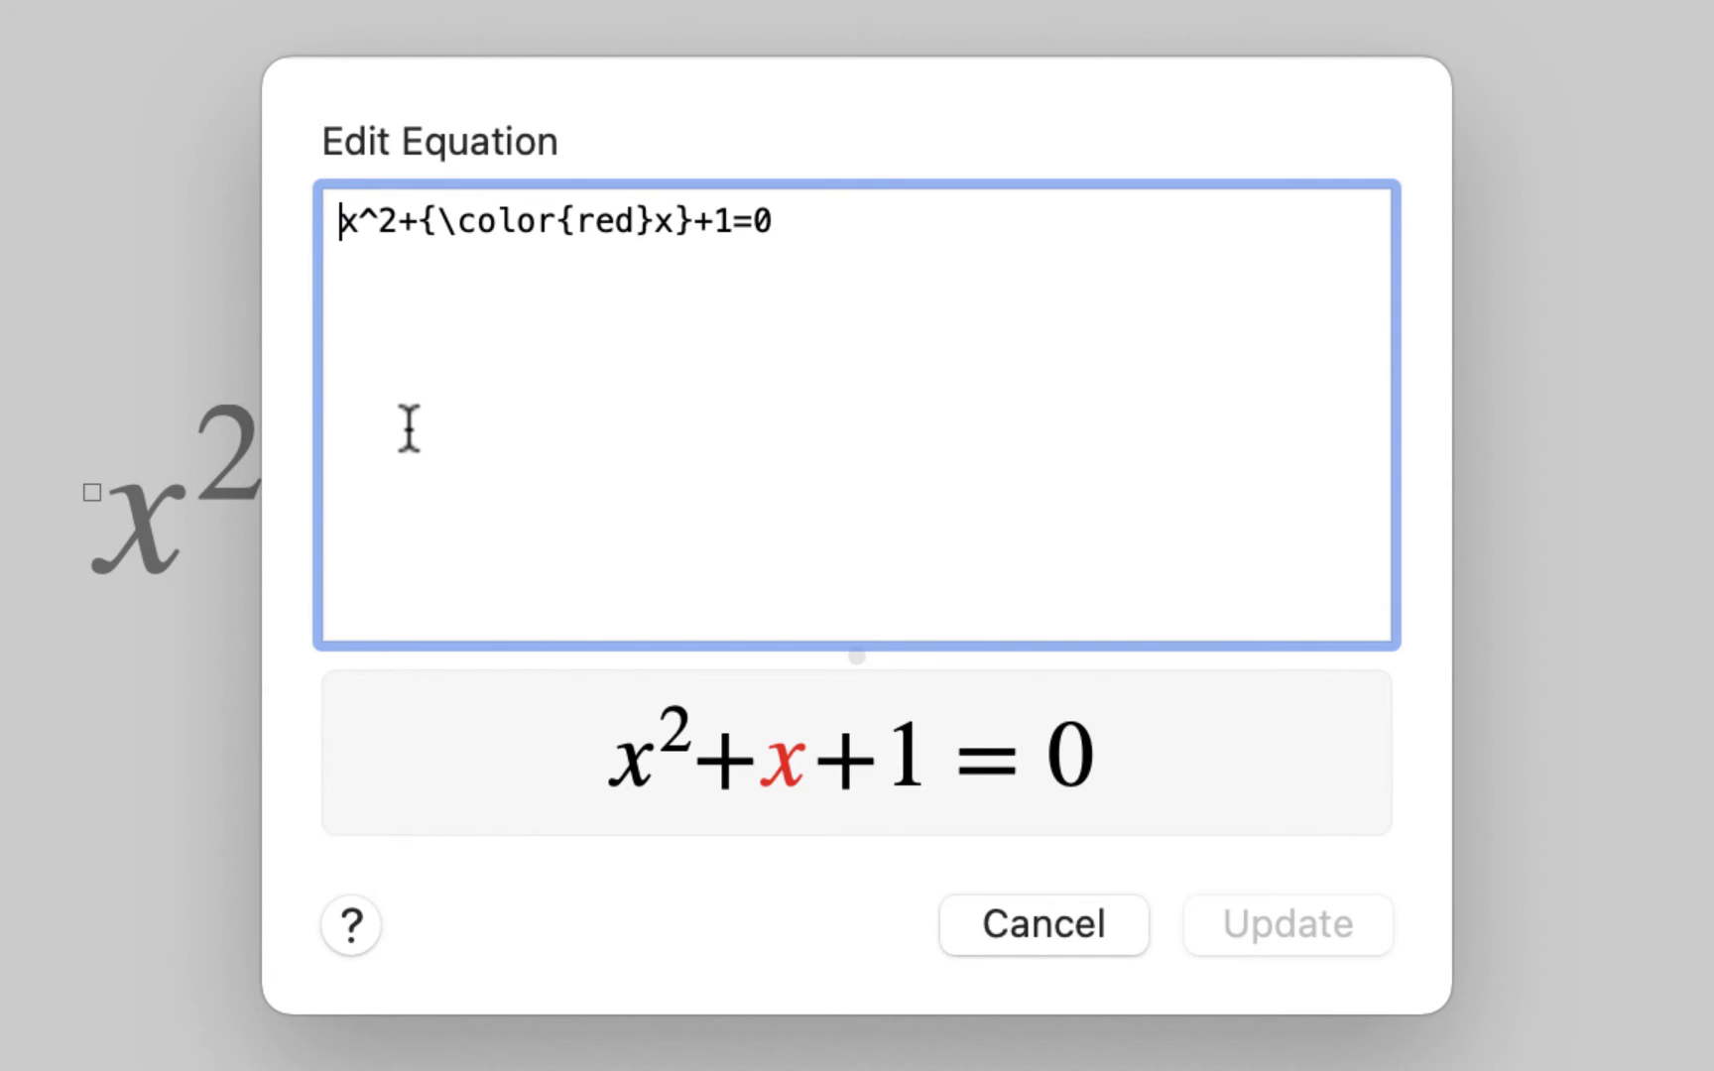
{"action": "type", "text": "\\color"}
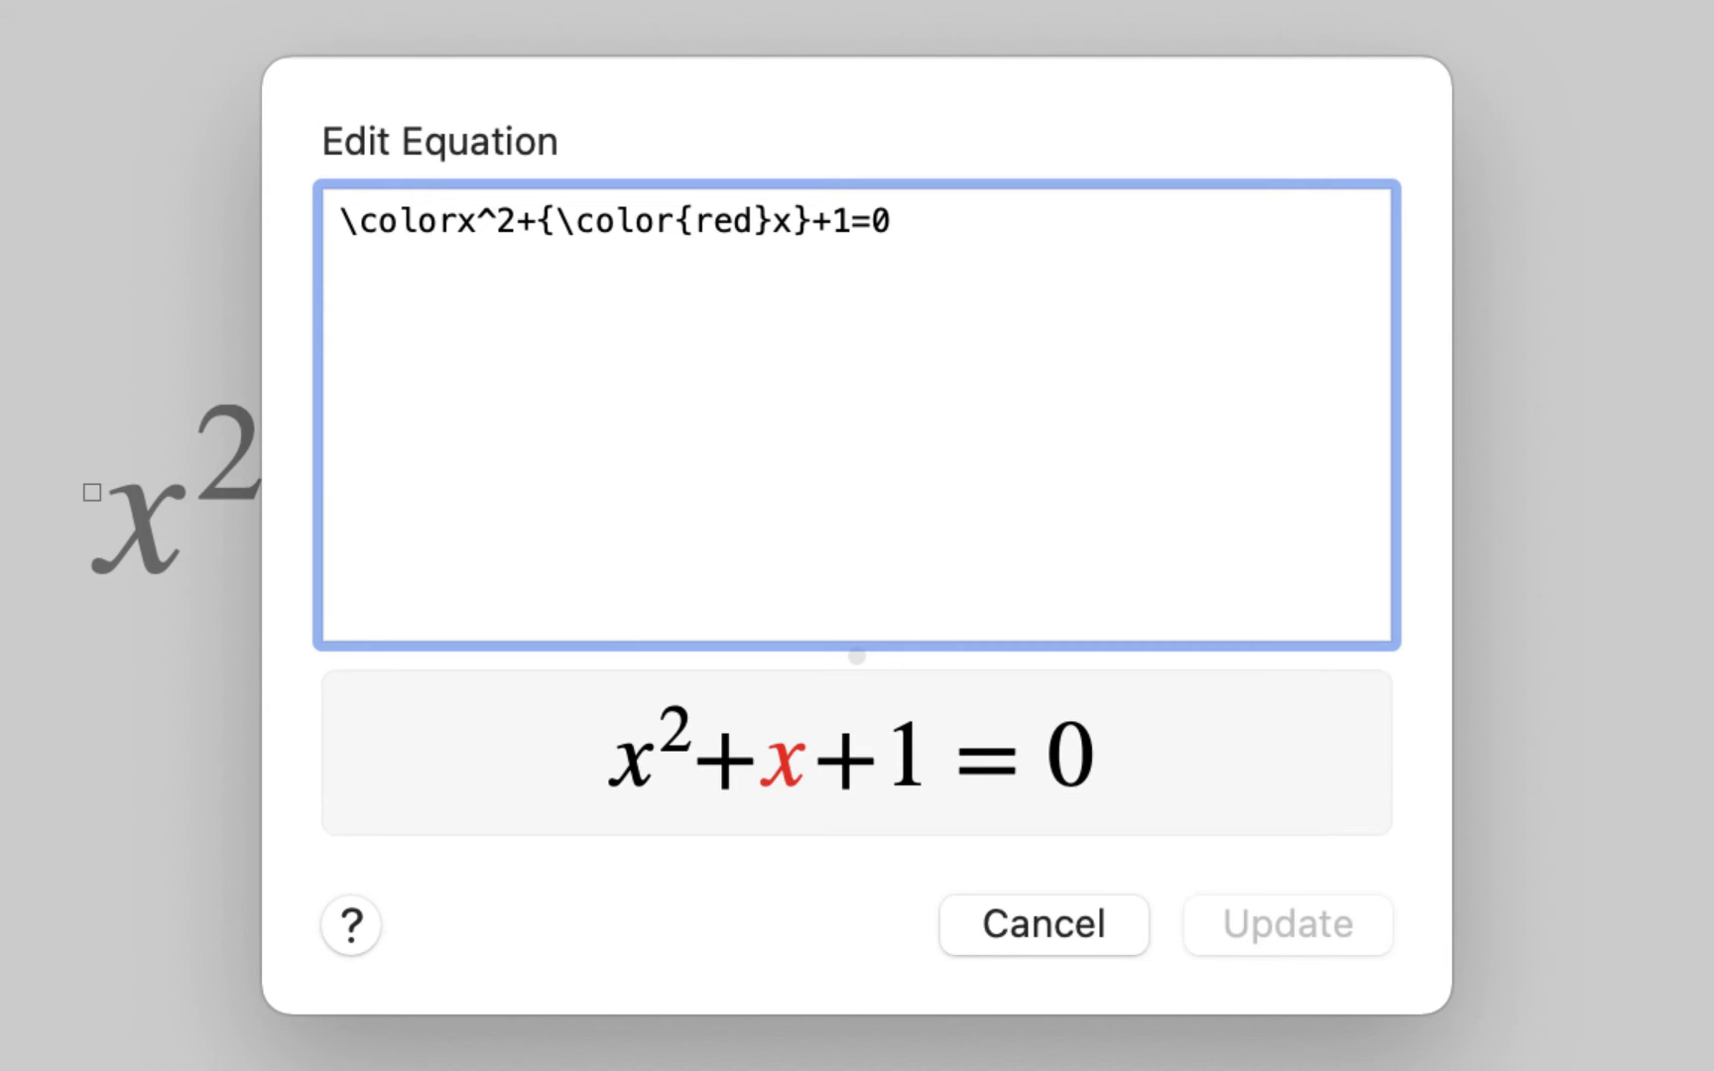
{"action": "type", "text": "{}"}
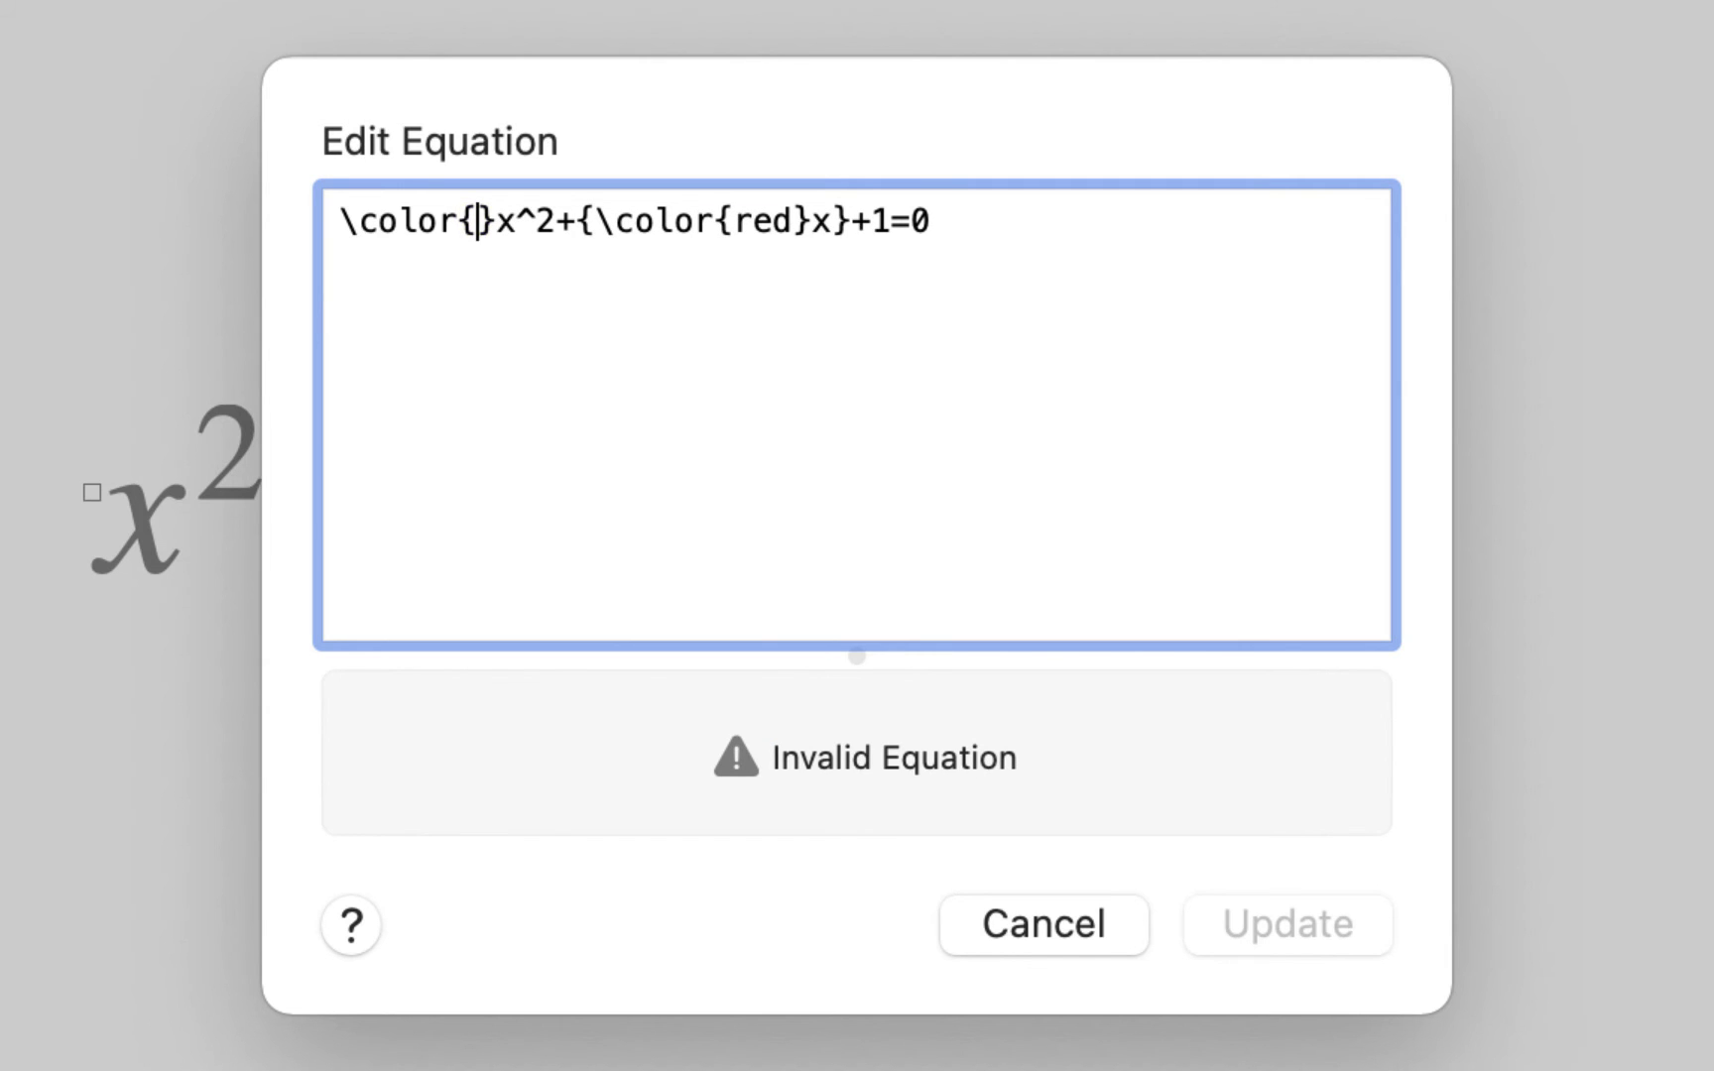
{"action": "type", "text": "blue"}
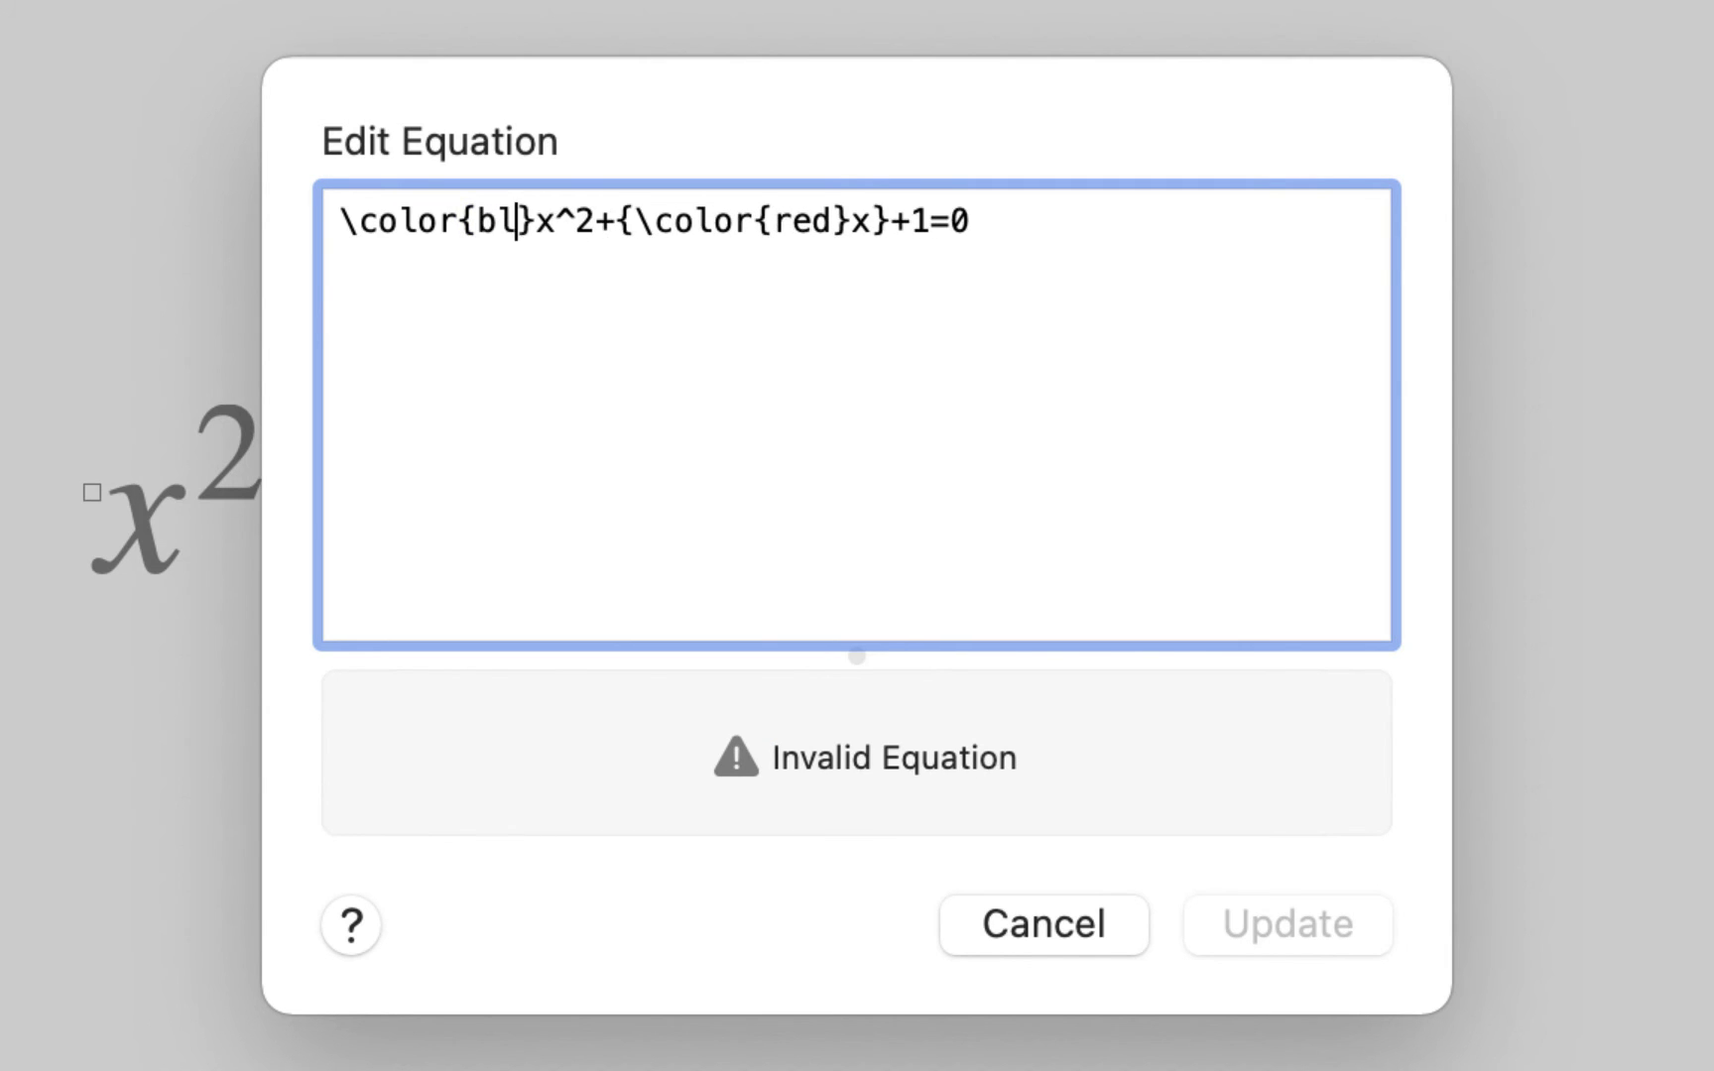
{"action": "left_click", "coordinate": [342, 210]}
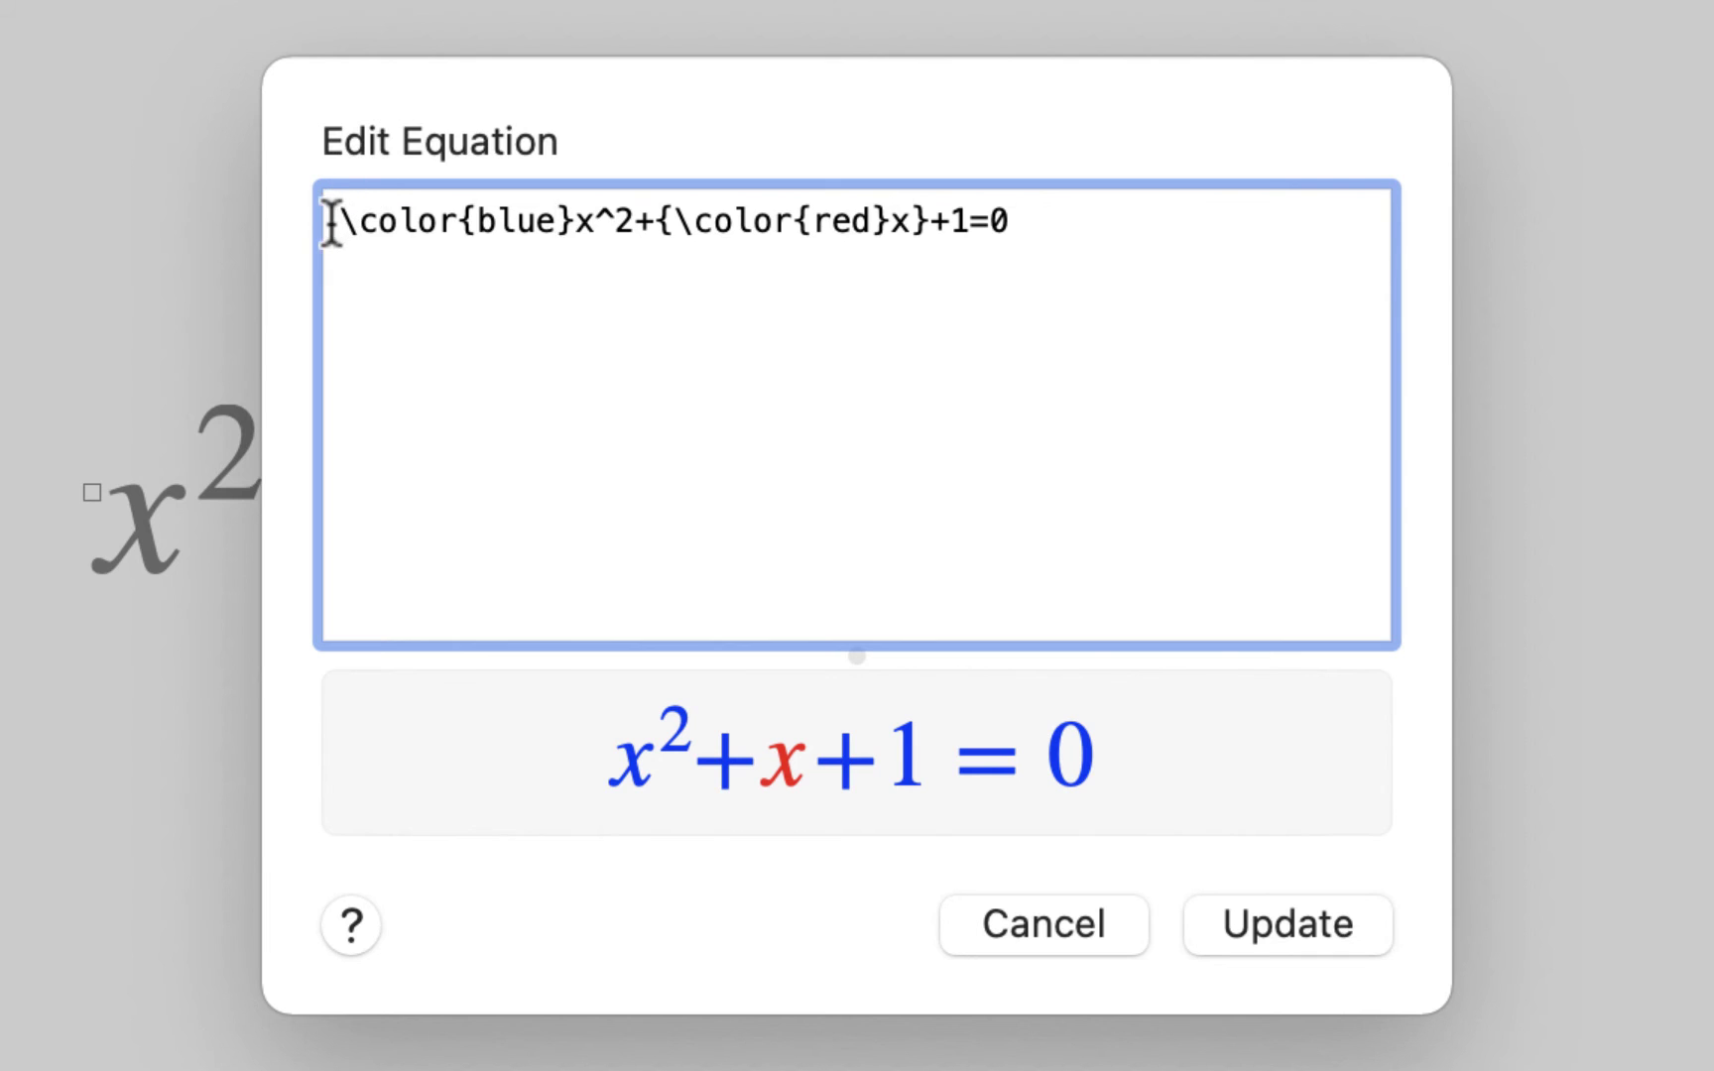
{"action": "type", "text": "{"}
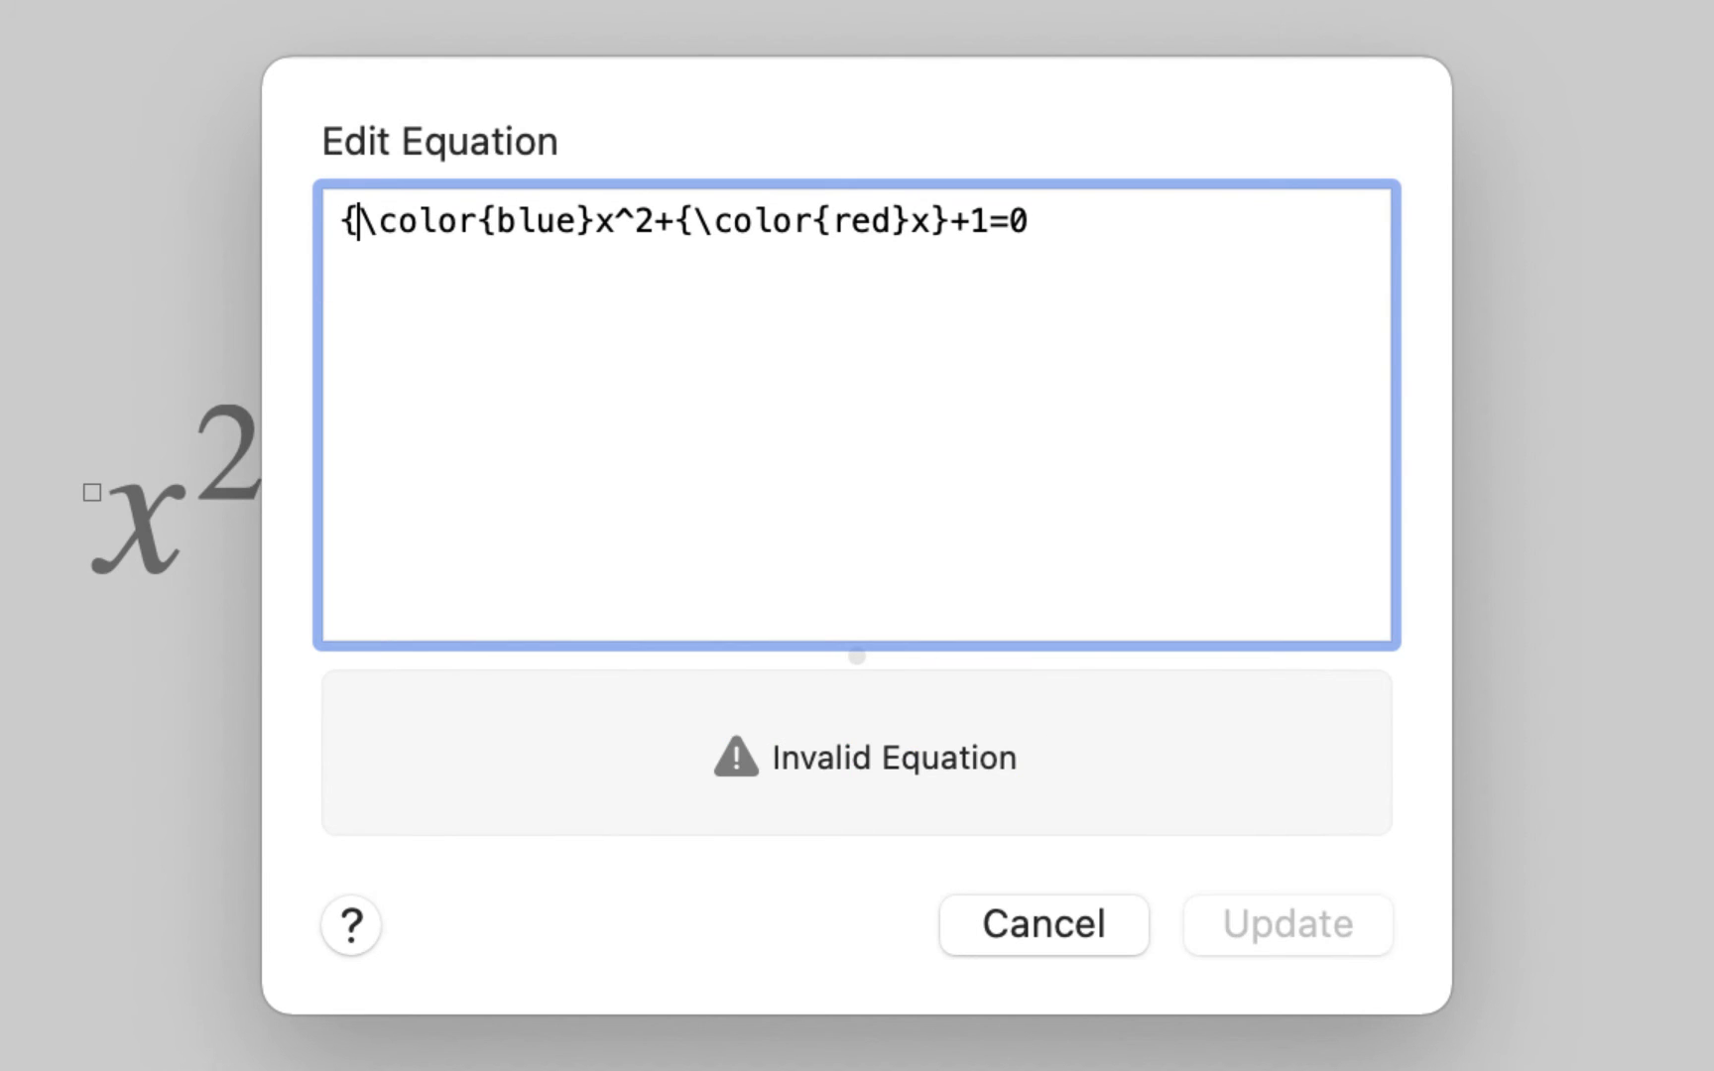
{"action": "left_click", "coordinate": [657, 218]}
{"action": "type", "text": "}"}
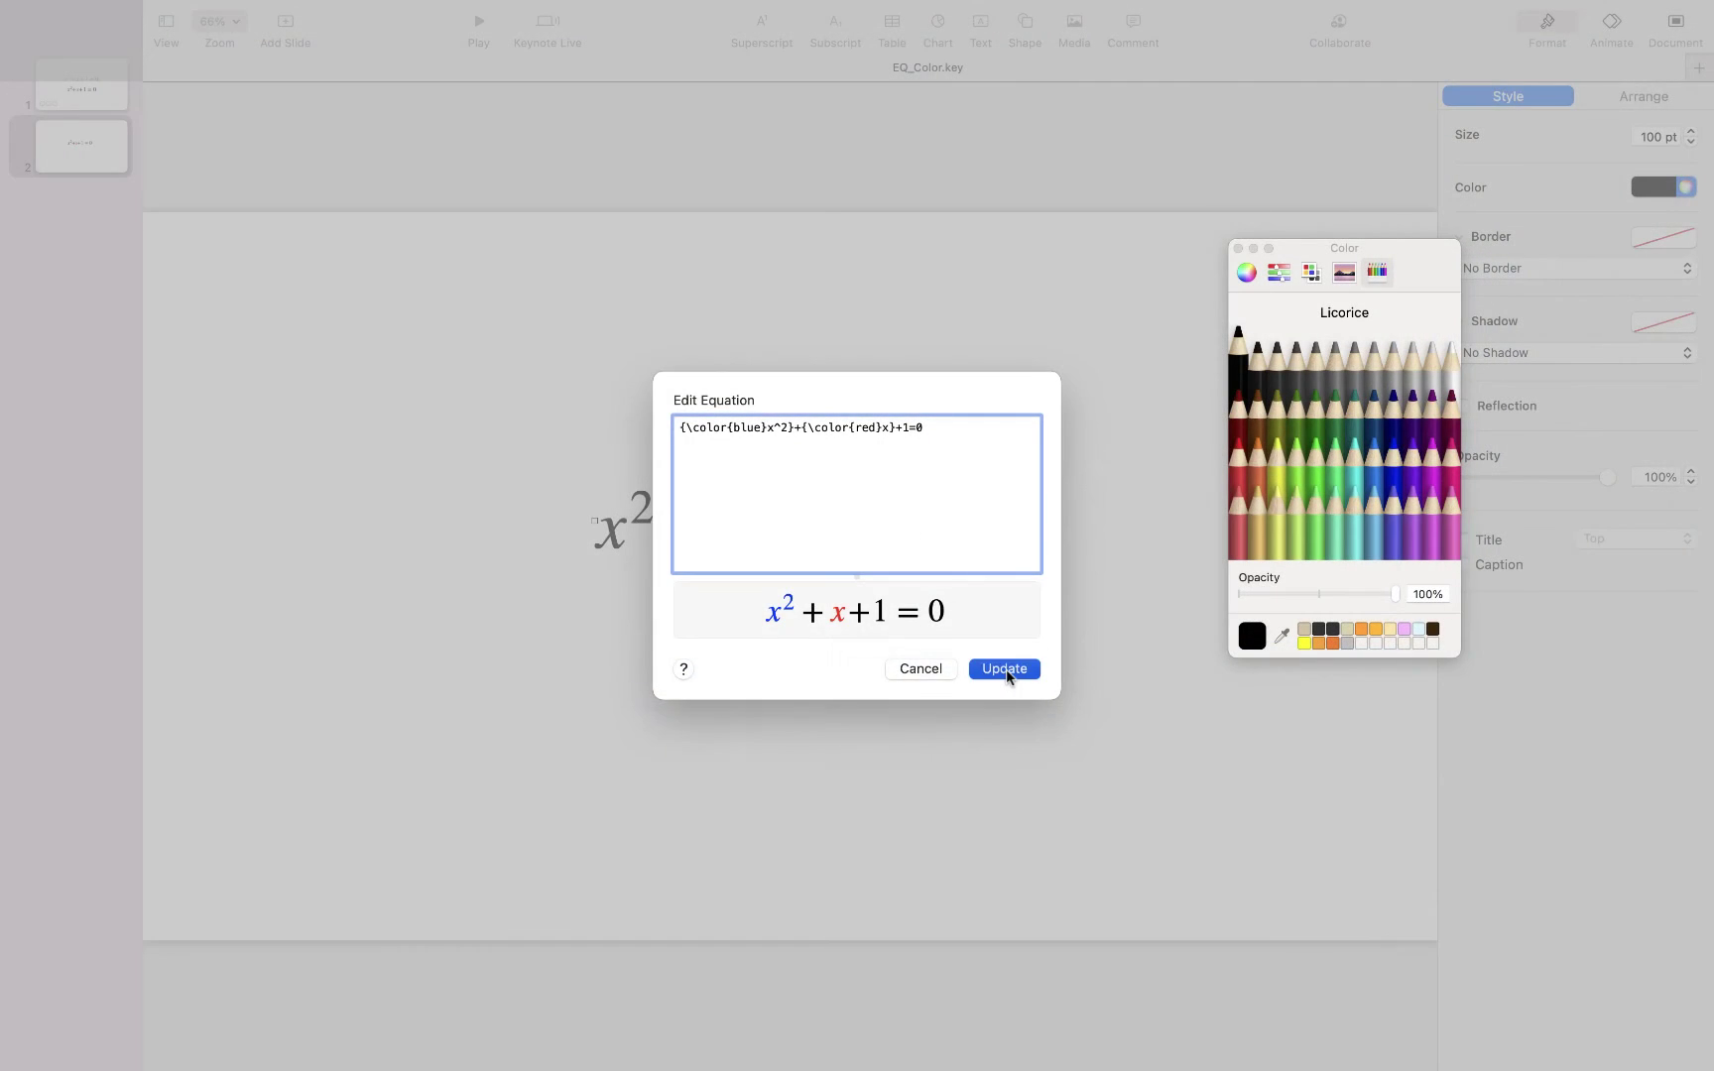
{"action": "left_click", "coordinate": [1004, 670]}
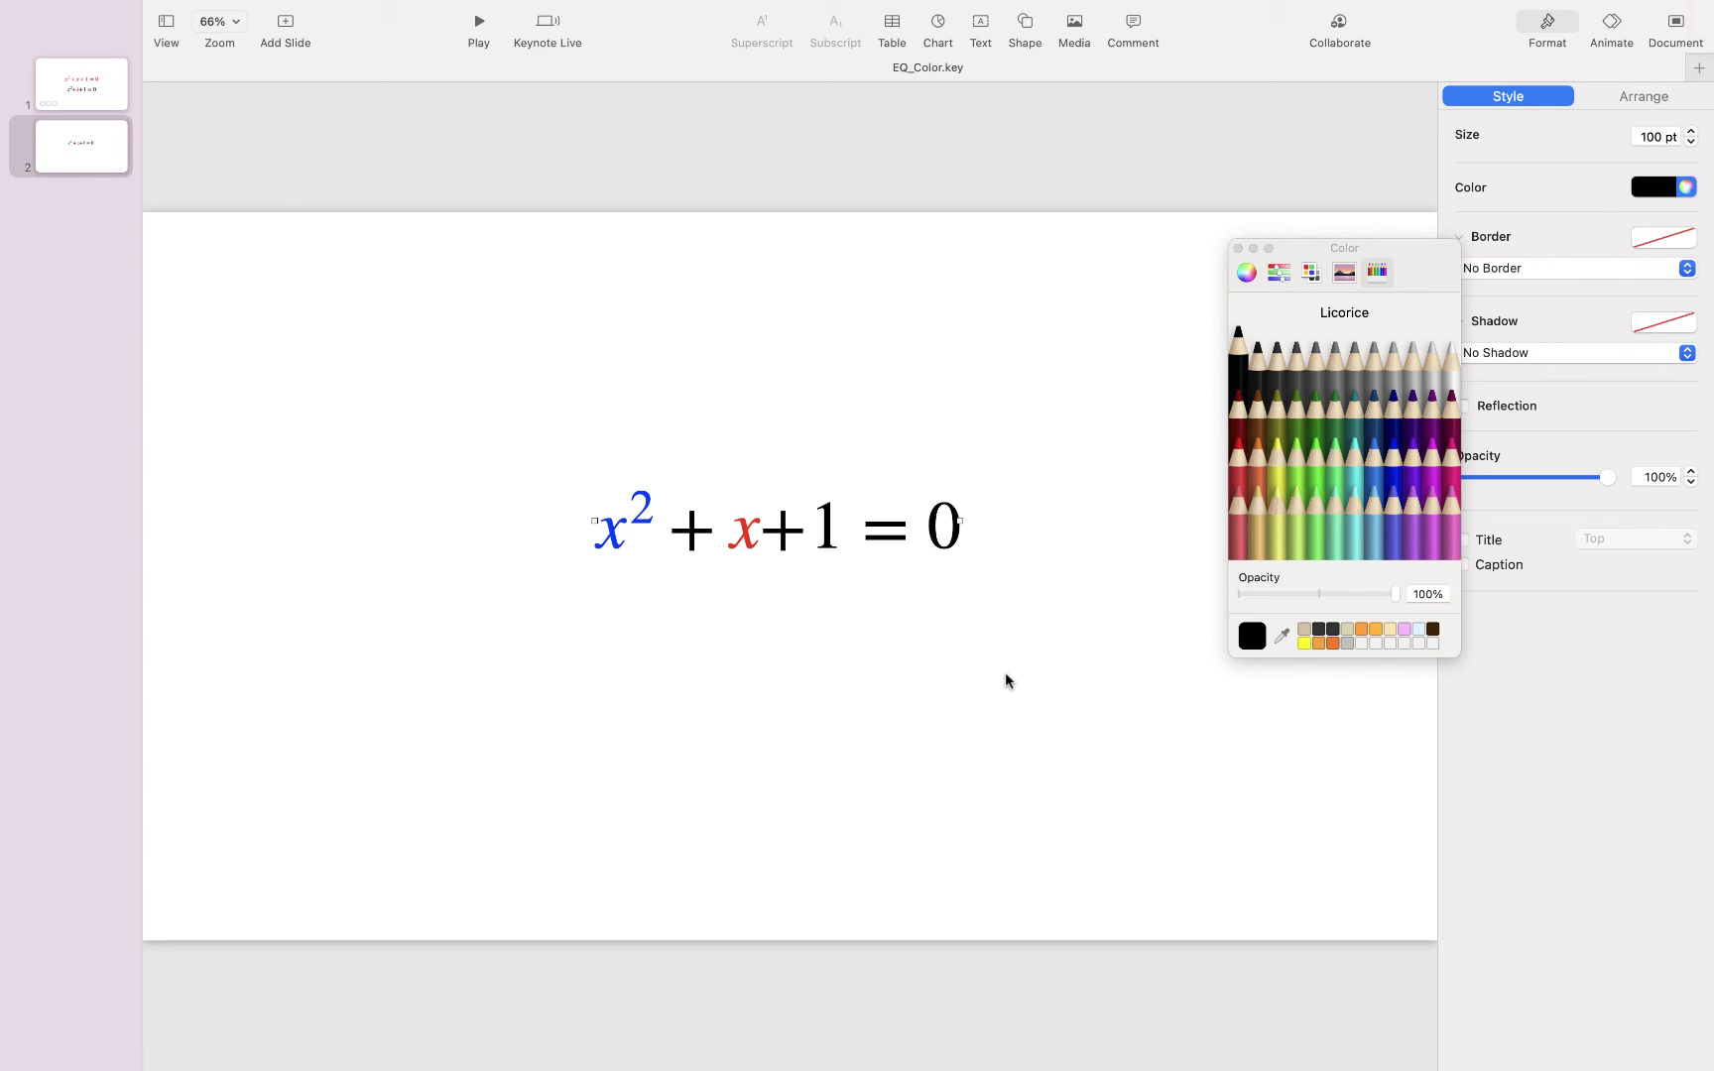
Step: Mix the colour R51 G224 B230 (hex 33E0E6) with the RGB sliders
{"action": "left_click", "coordinate": [1279, 272]}
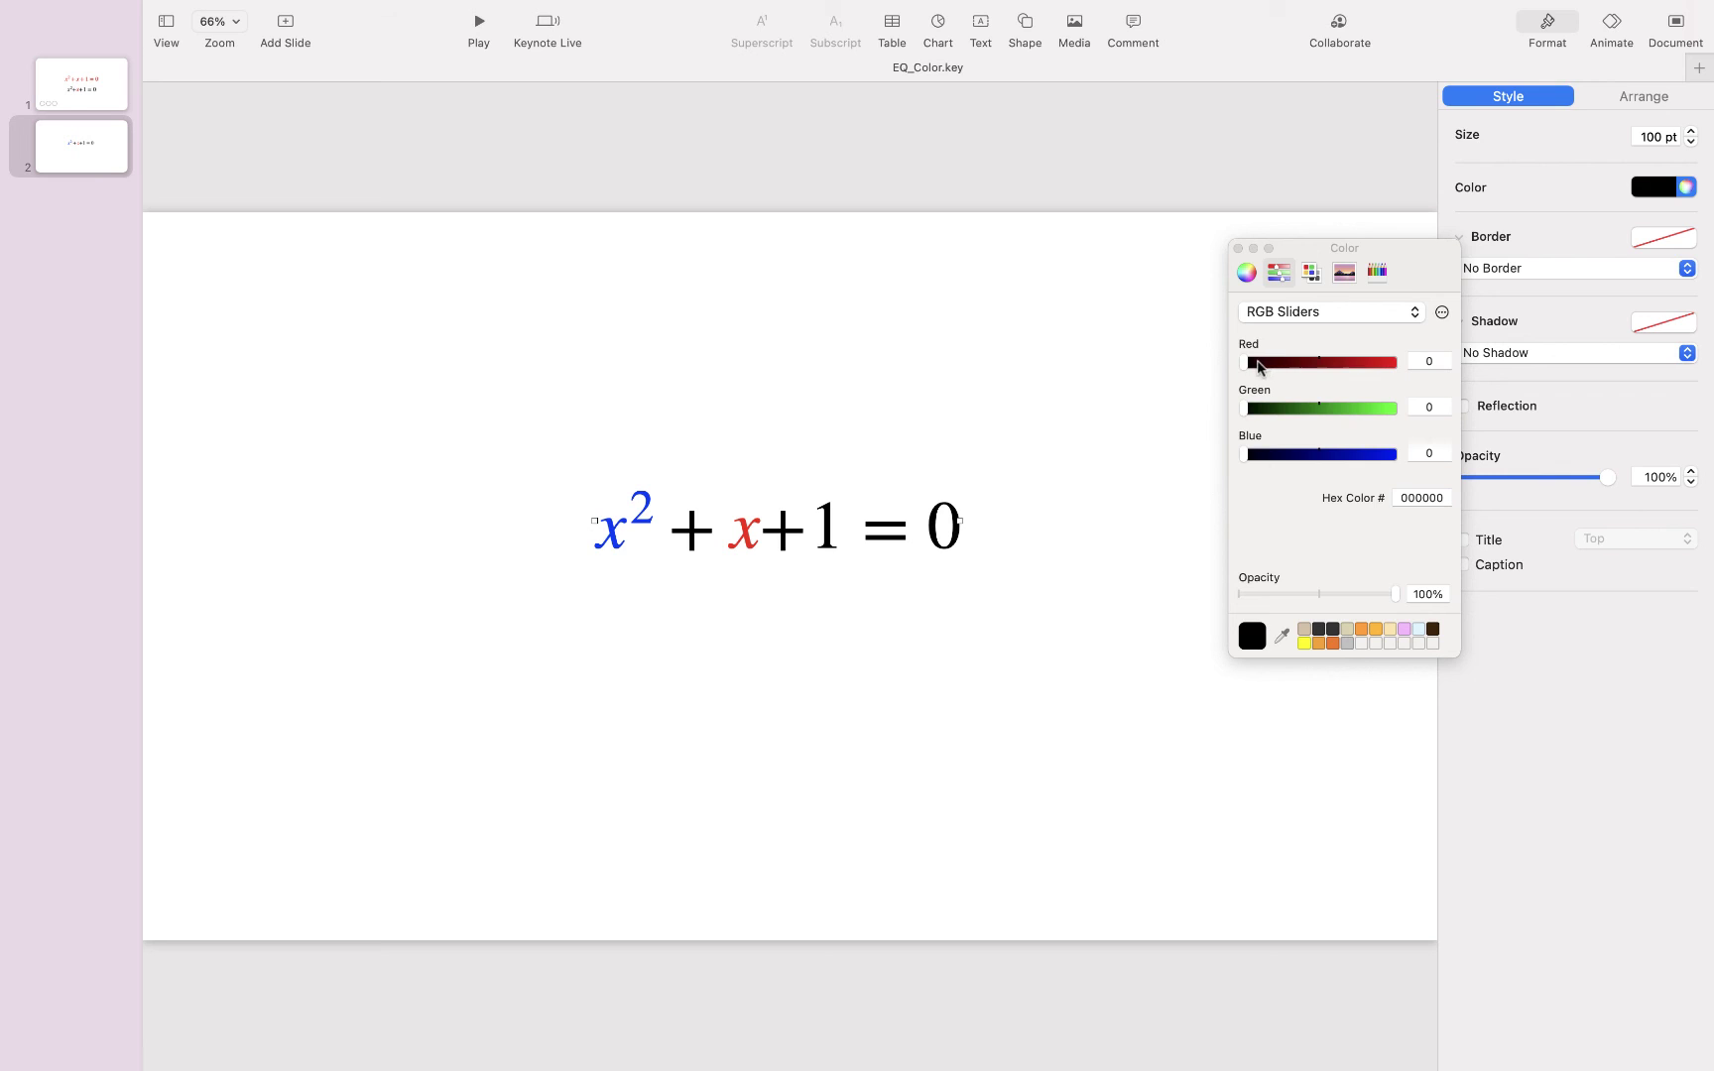
{"action": "left_click_drag", "start_coordinate": [1246, 366], "coordinate": [1377, 370]}
{"action": "left_click_drag", "start_coordinate": [1247, 409], "coordinate": [1375, 409]}
{"action": "left_click_drag", "start_coordinate": [1263, 456], "coordinate": [1379, 454]}
{"action": "left_click_drag", "start_coordinate": [1375, 363], "coordinate": [1274, 363]}
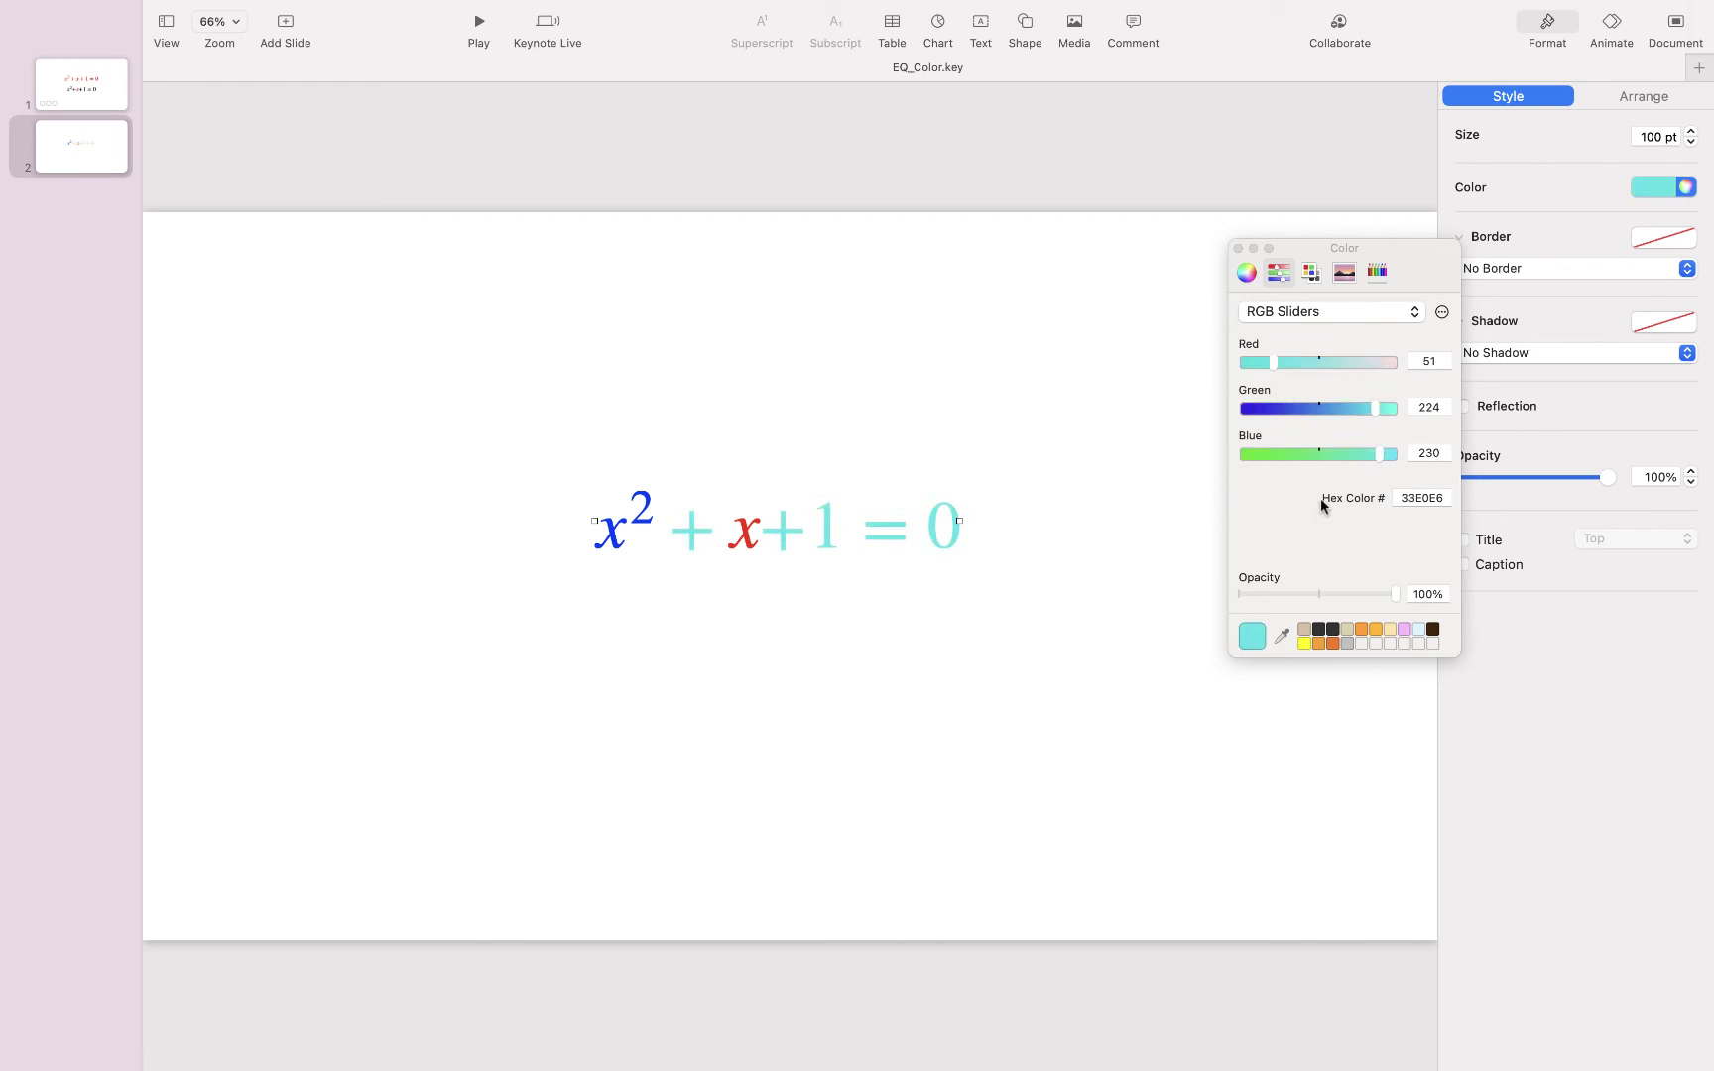
Step: Copy the hex code 33E0E6 and set the text colour back to Licorice black
{"action": "double_click", "coordinate": [1420, 497]}
{"action": "right_click", "coordinate": [1420, 497]}
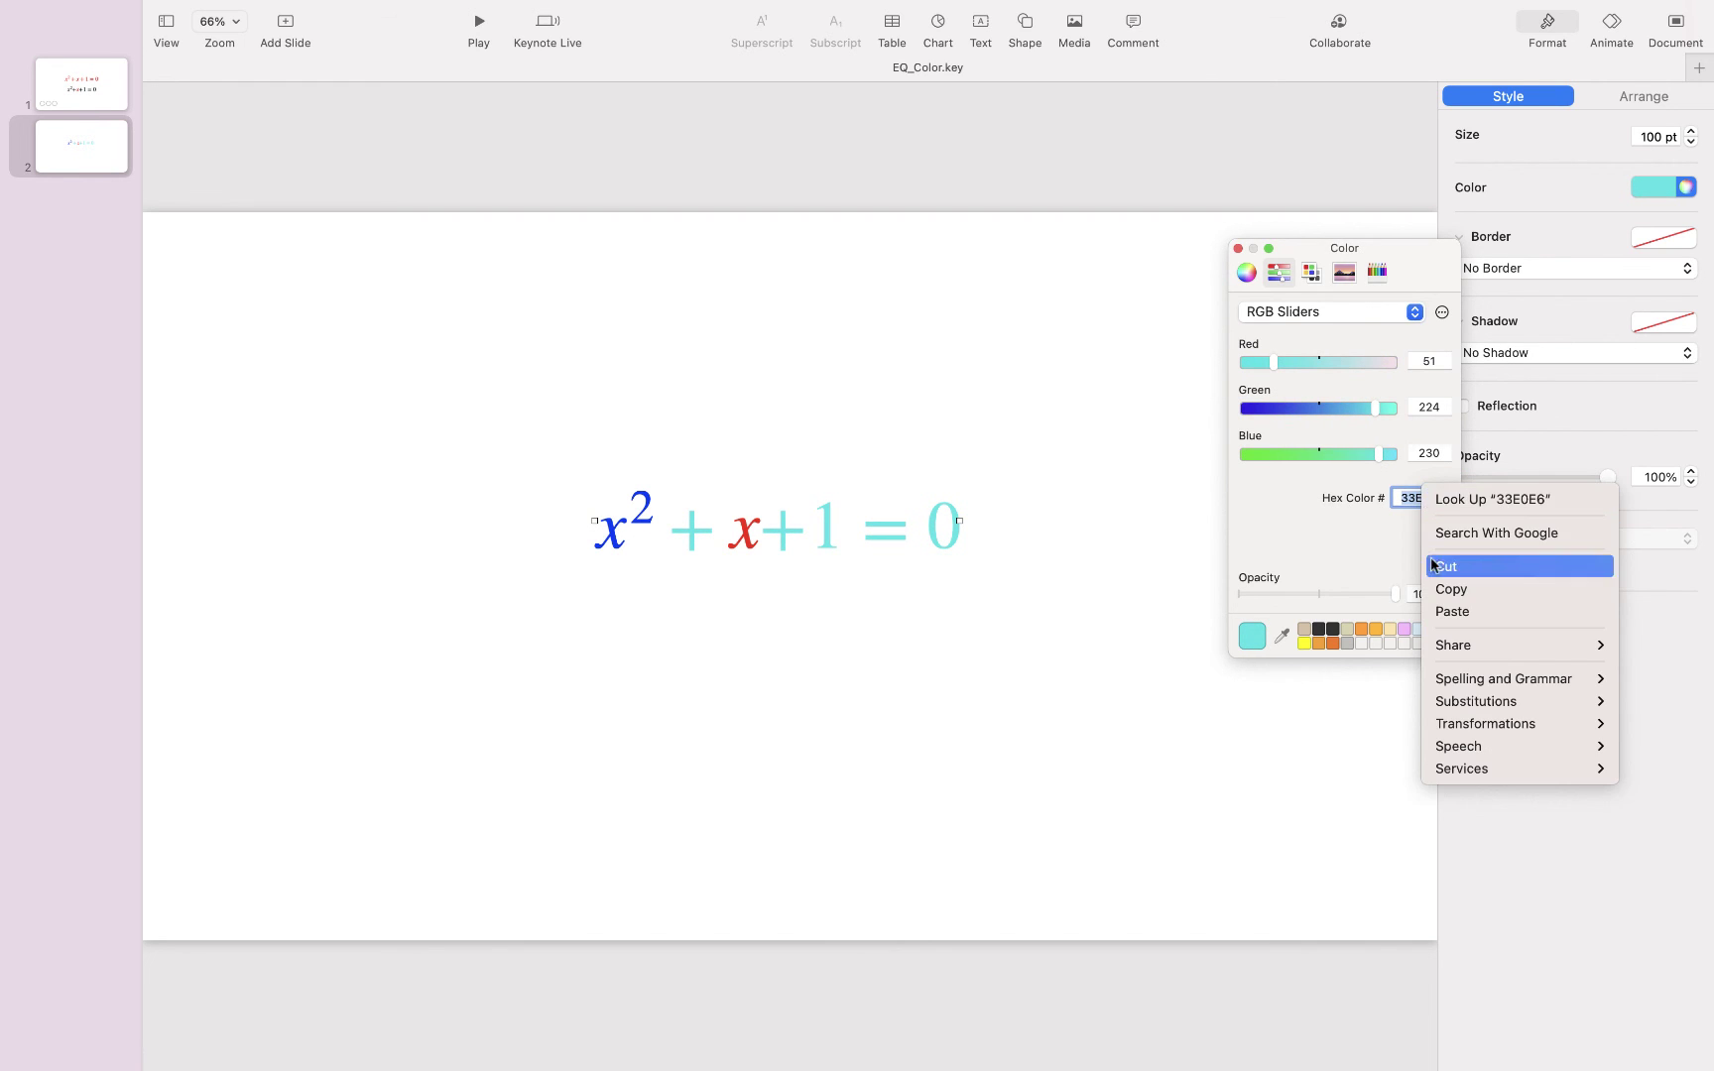
{"action": "left_click", "coordinate": [1439, 592]}
{"action": "key", "text": "Tab"}
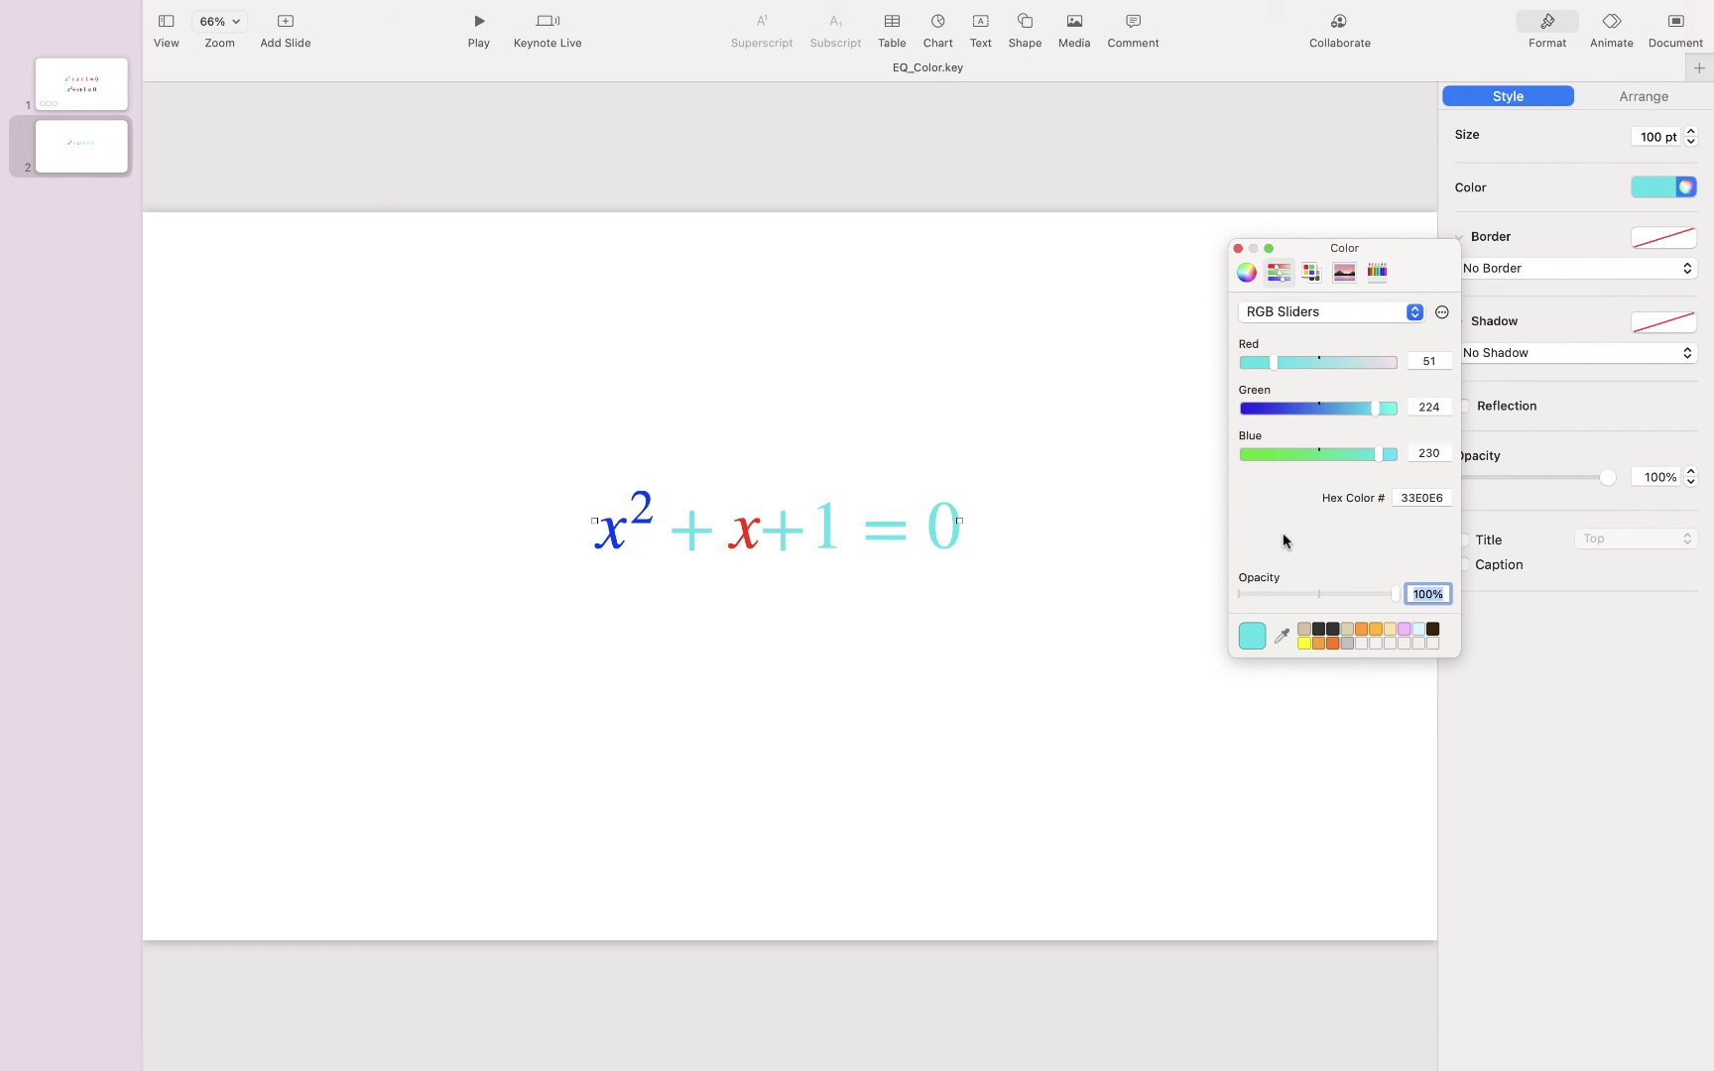
{"action": "left_click", "coordinate": [1377, 271]}
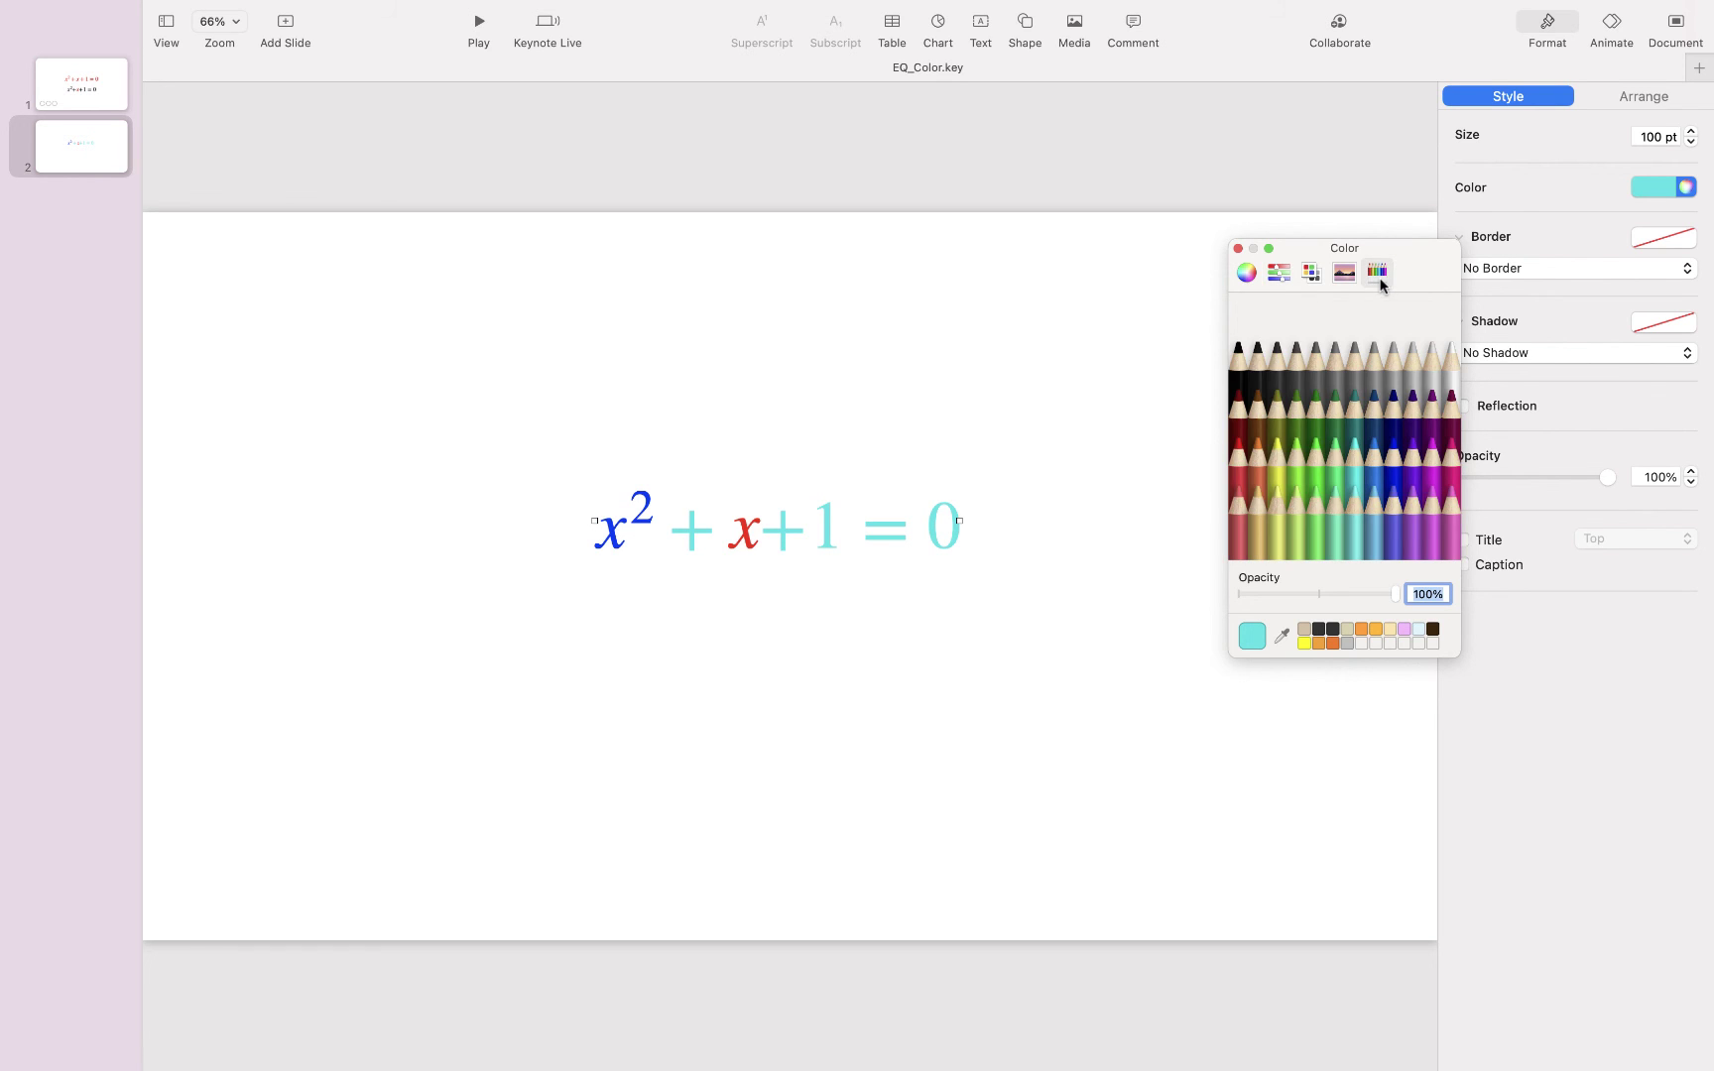
{"action": "left_click", "coordinate": [1239, 373]}
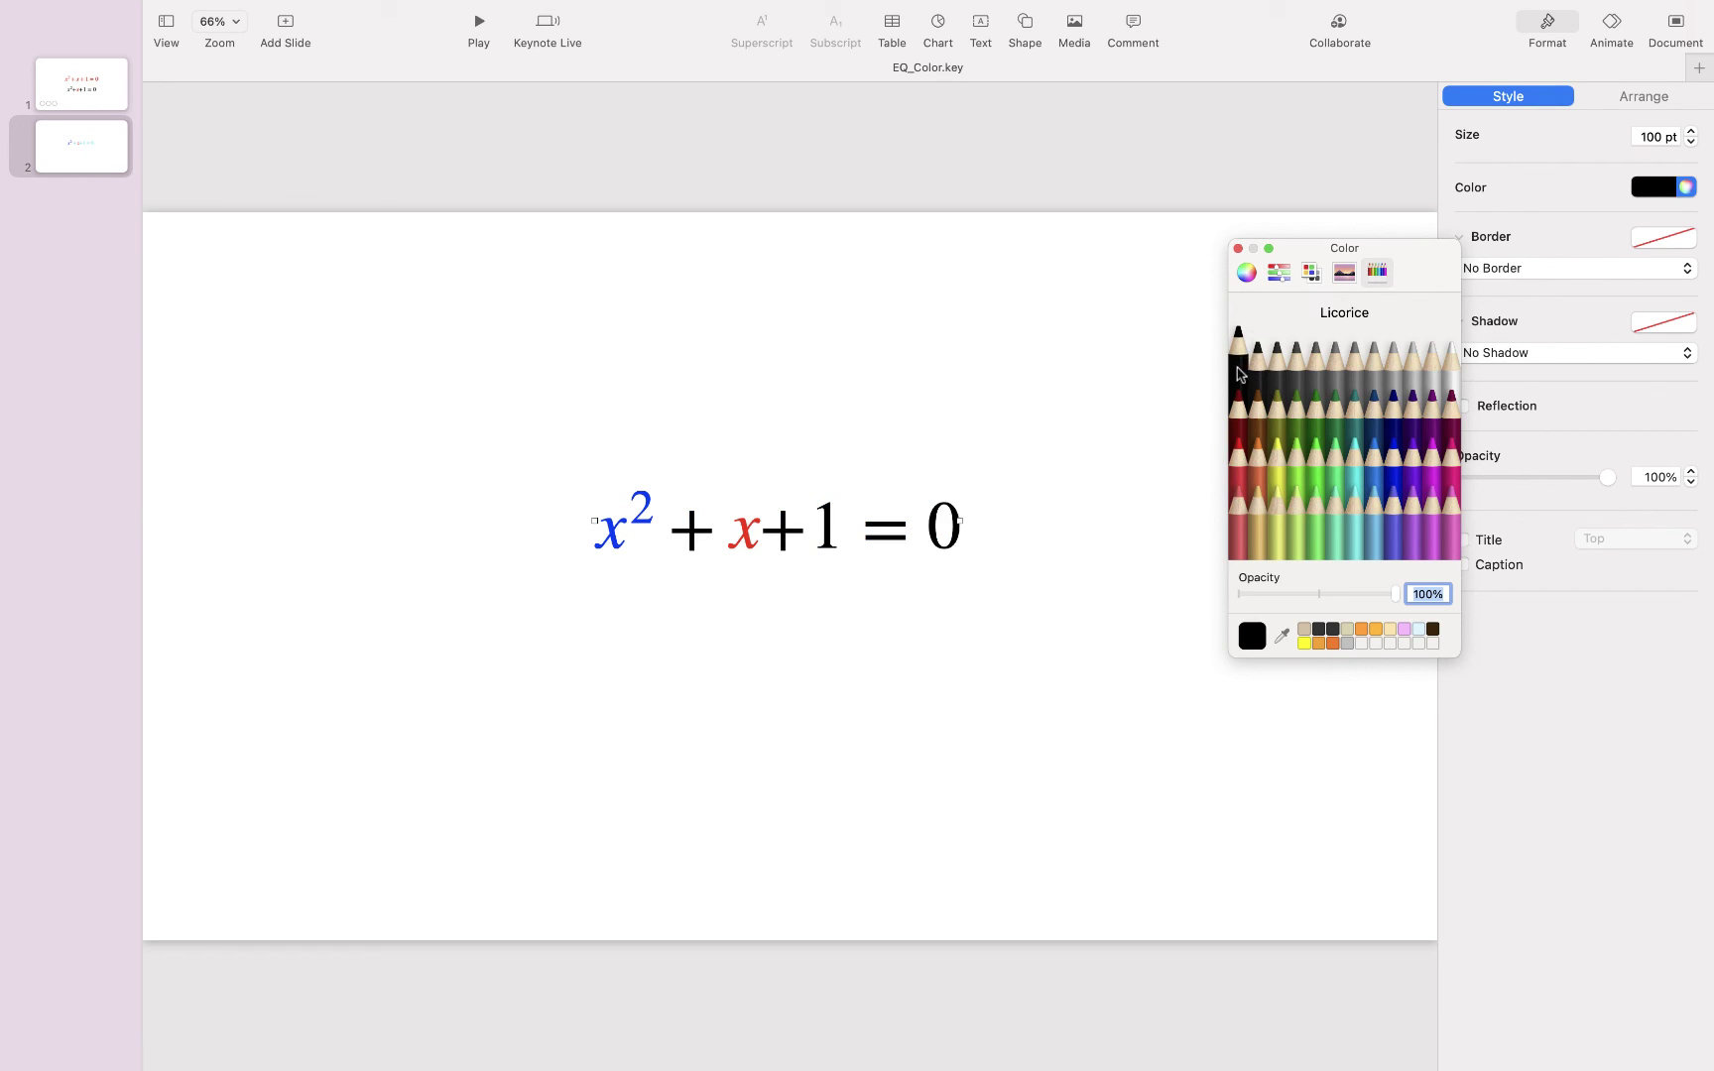
Step: Replace blue with the pasted 33E0E6 in the x² colour command and update
{"action": "double_click", "coordinate": [827, 537]}
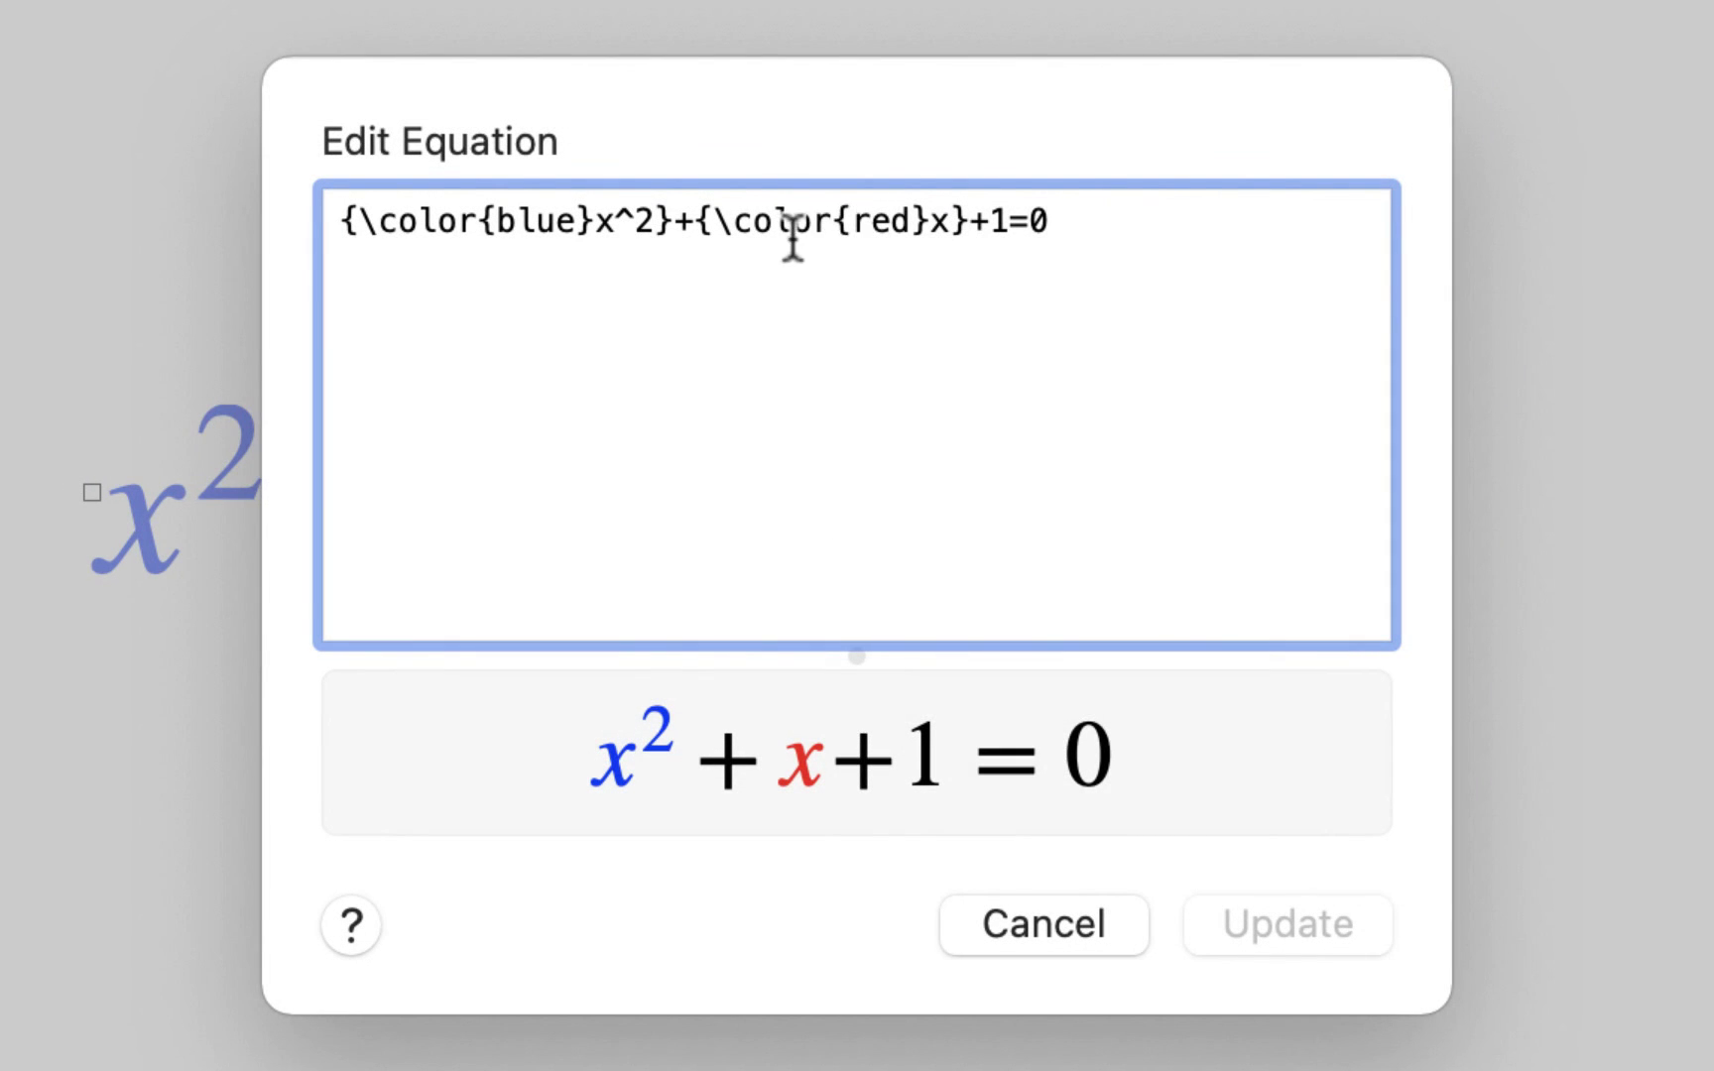
{"action": "left_click_drag", "start_coordinate": [498, 220], "coordinate": [578, 224]}
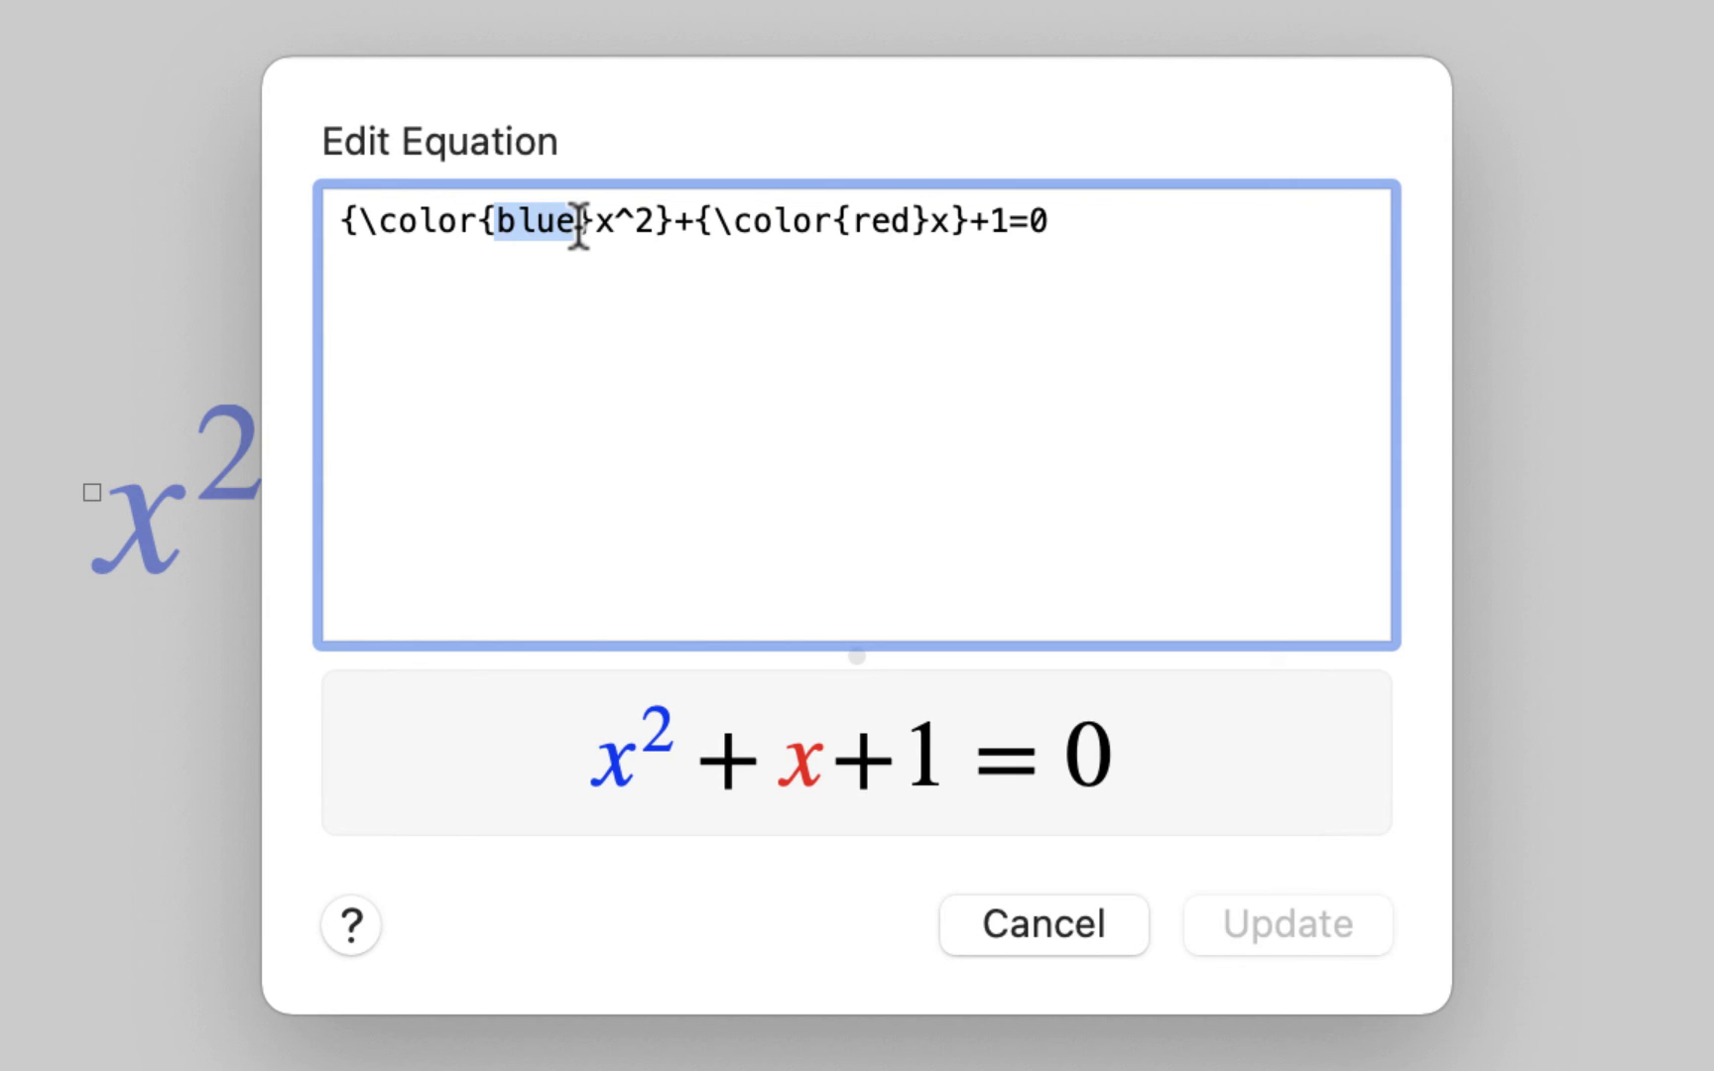
{"action": "key", "text": "BackSpace"}
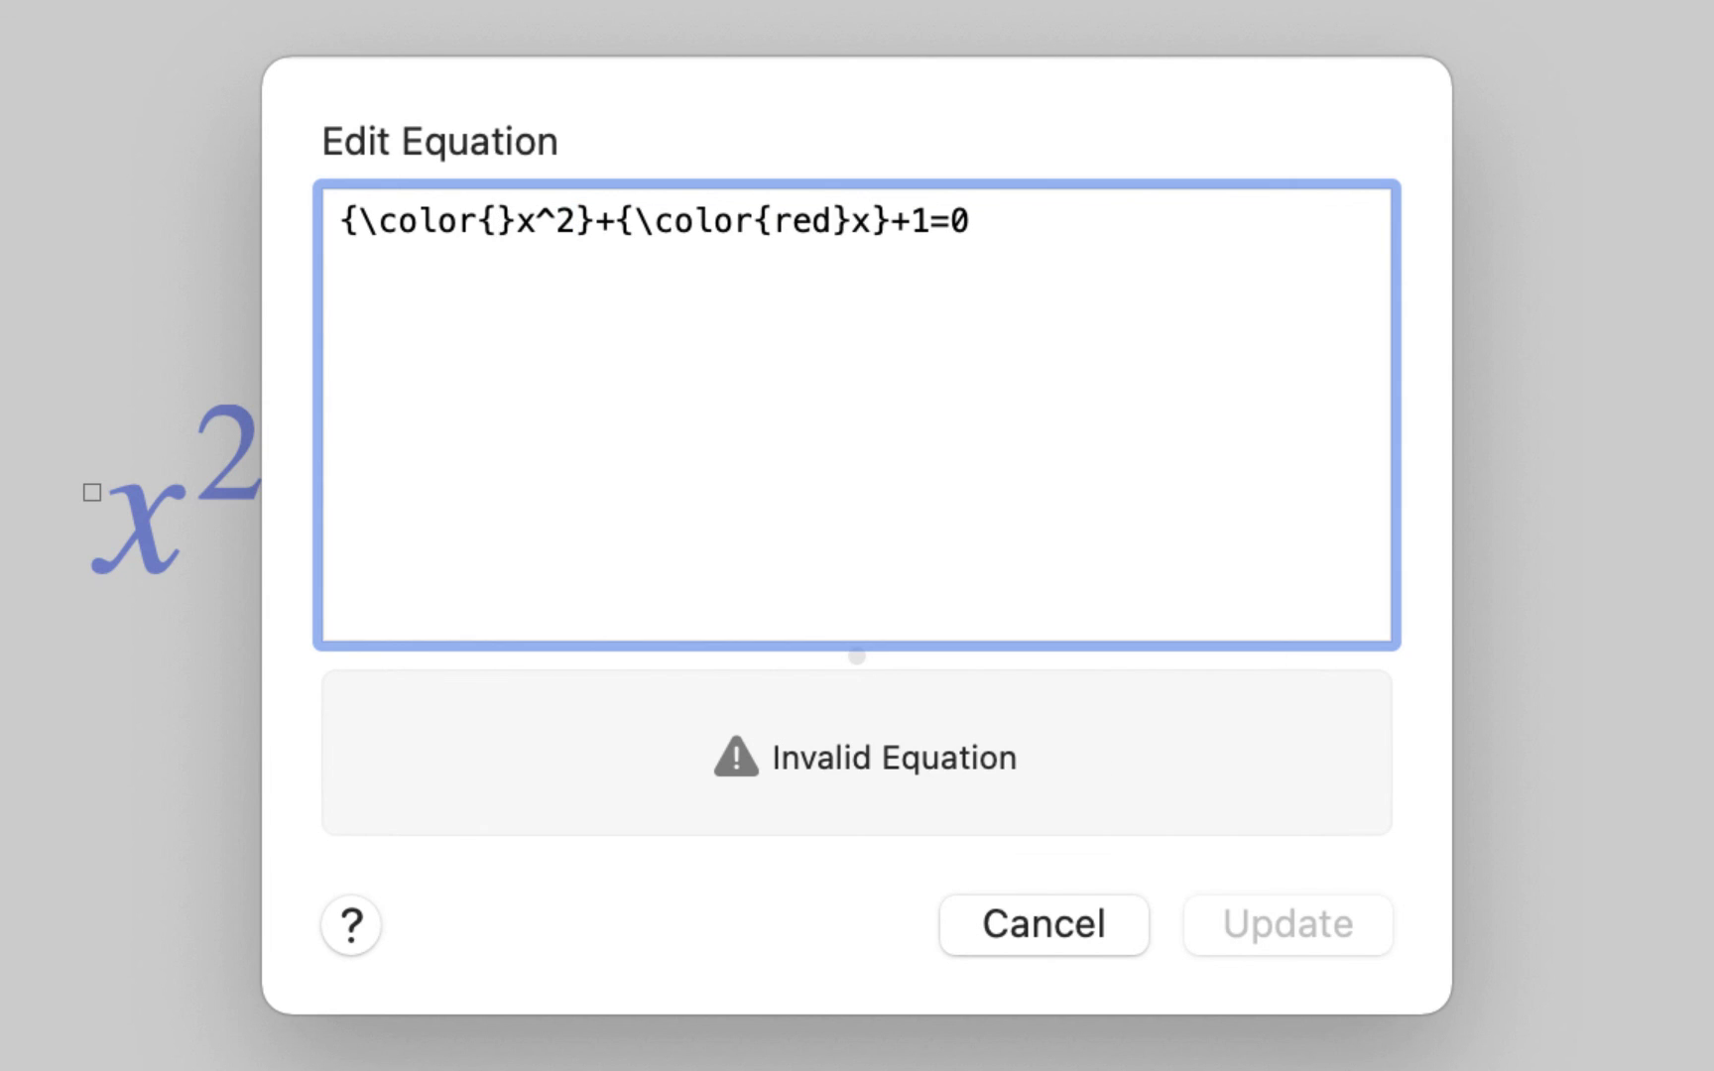
{"action": "type", "text": "33E0E6"}
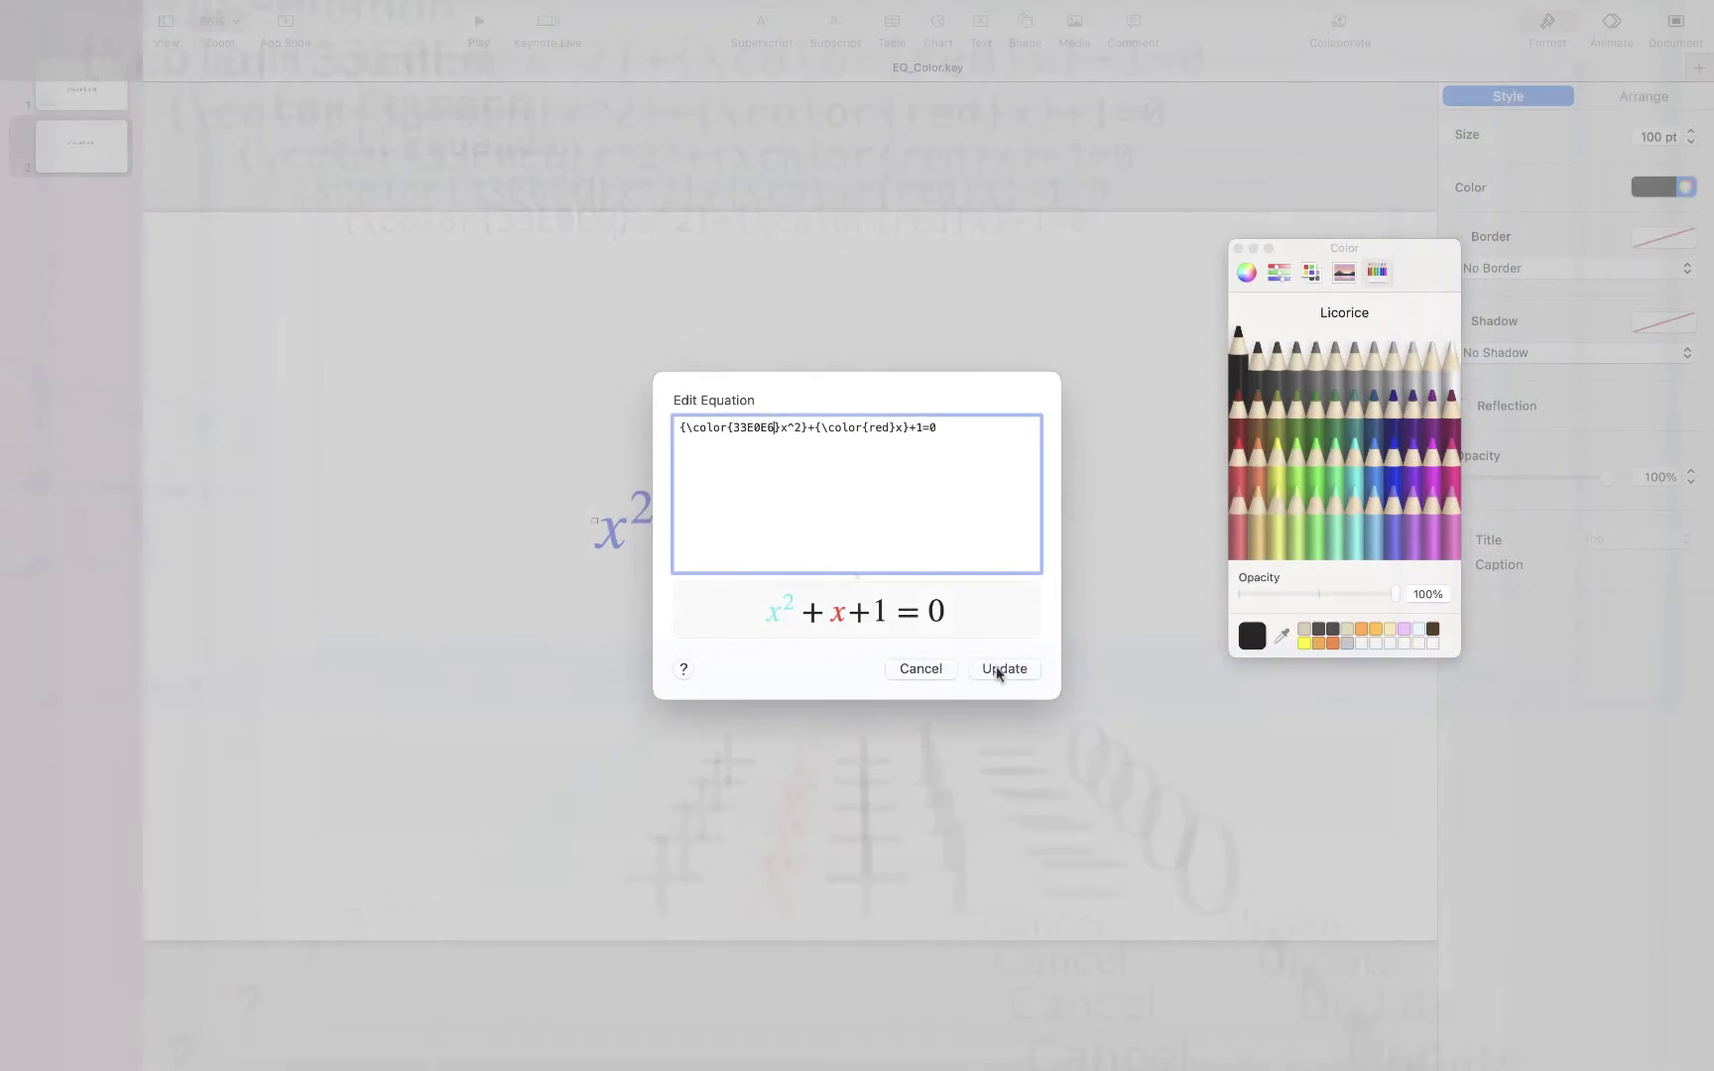
{"action": "left_click", "coordinate": [1280, 927]}
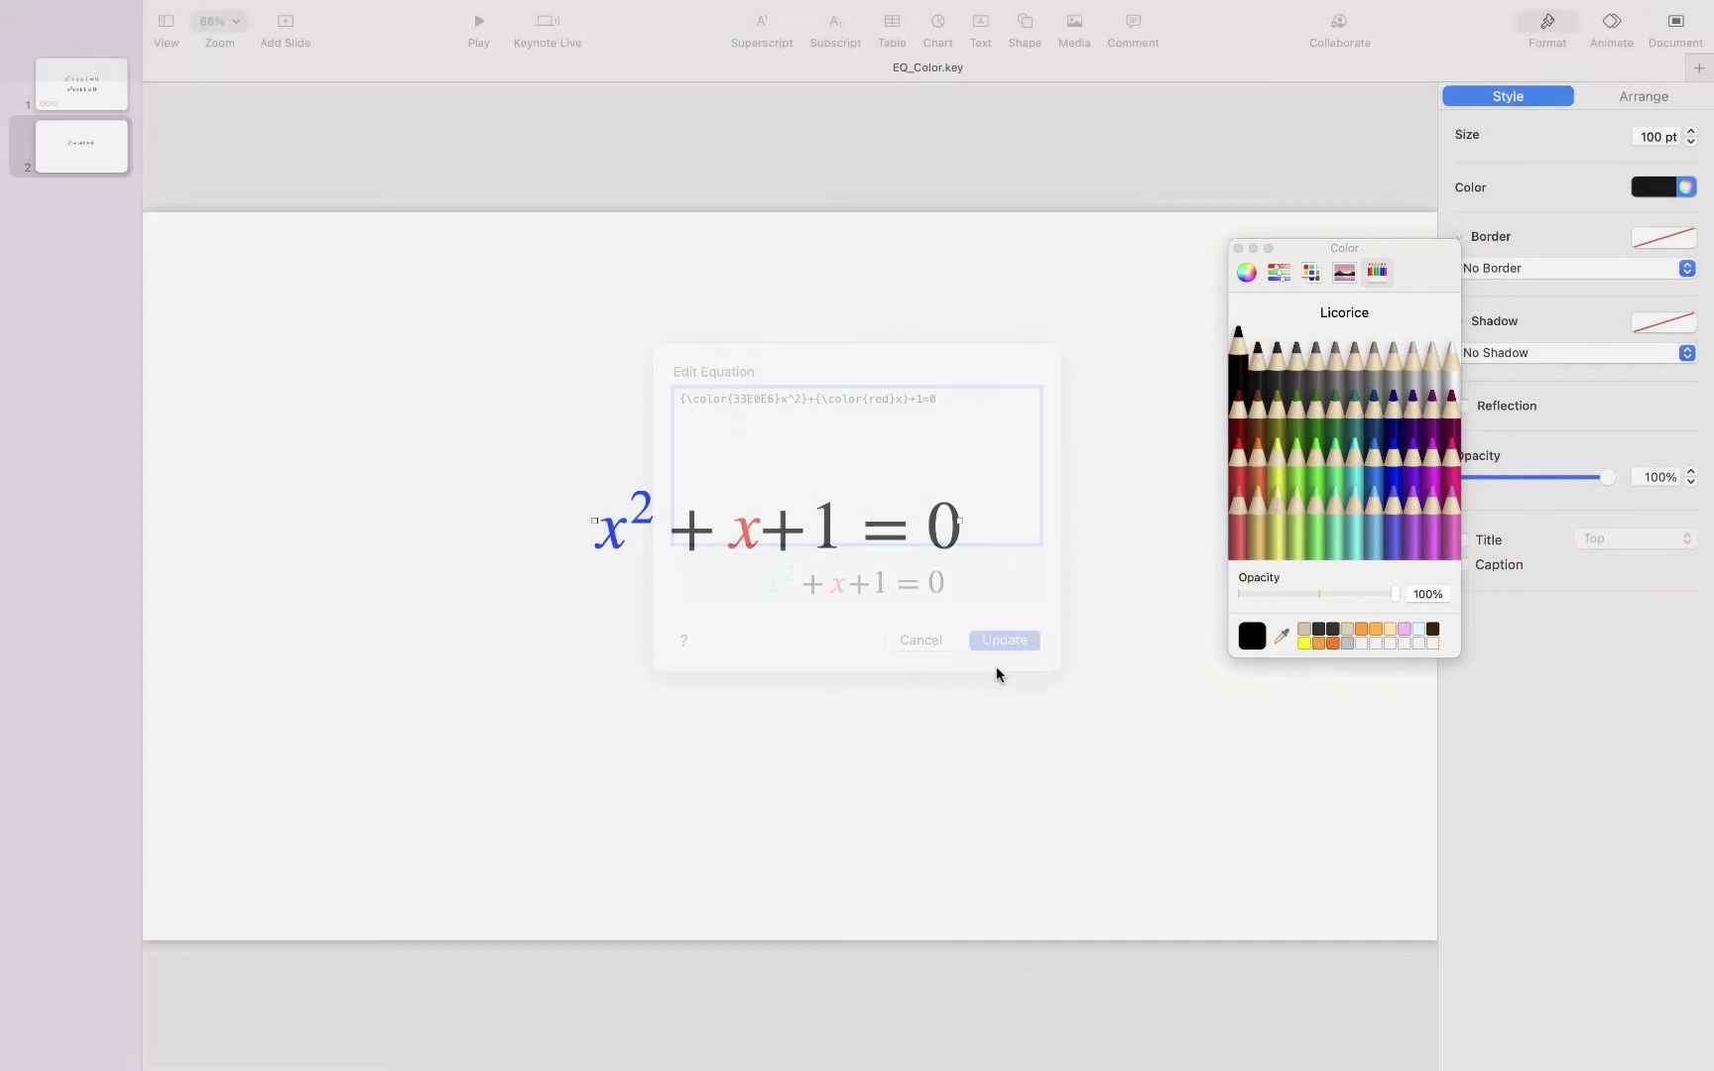